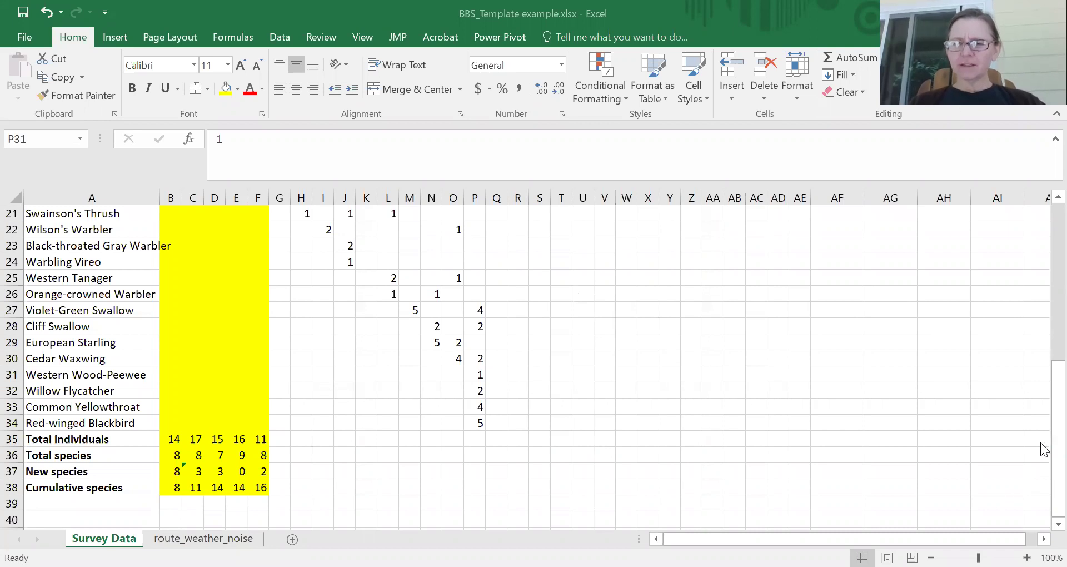
Review the species counts on the Survey Data sheet and the Total individuals formulas in B35 to F35
{"action": "left_click_drag", "start_coordinate": [1041, 392], "coordinate": [1041, 218]}
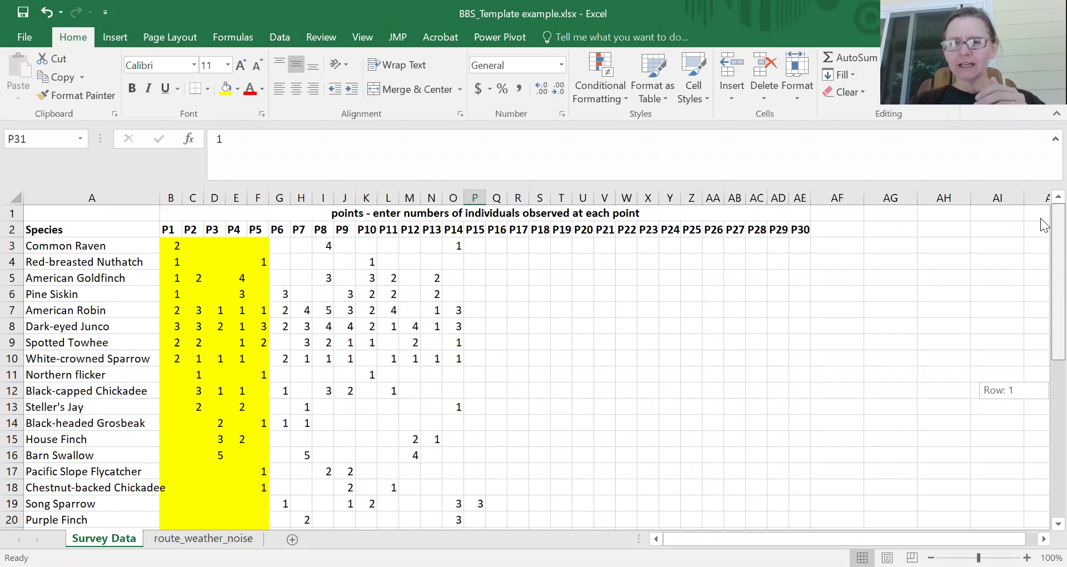
{"action": "left_click_drag", "start_coordinate": [1040, 218], "coordinate": [1040, 438]}
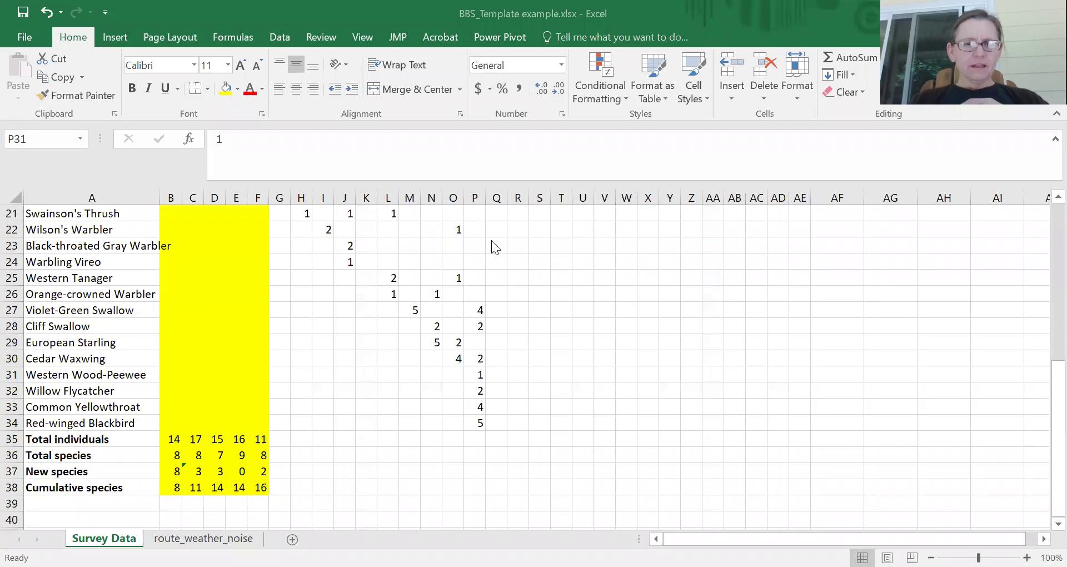
{"action": "left_click", "coordinate": [172, 441]}
{"action": "left_click", "coordinate": [199, 440]}
{"action": "left_click", "coordinate": [222, 439]}
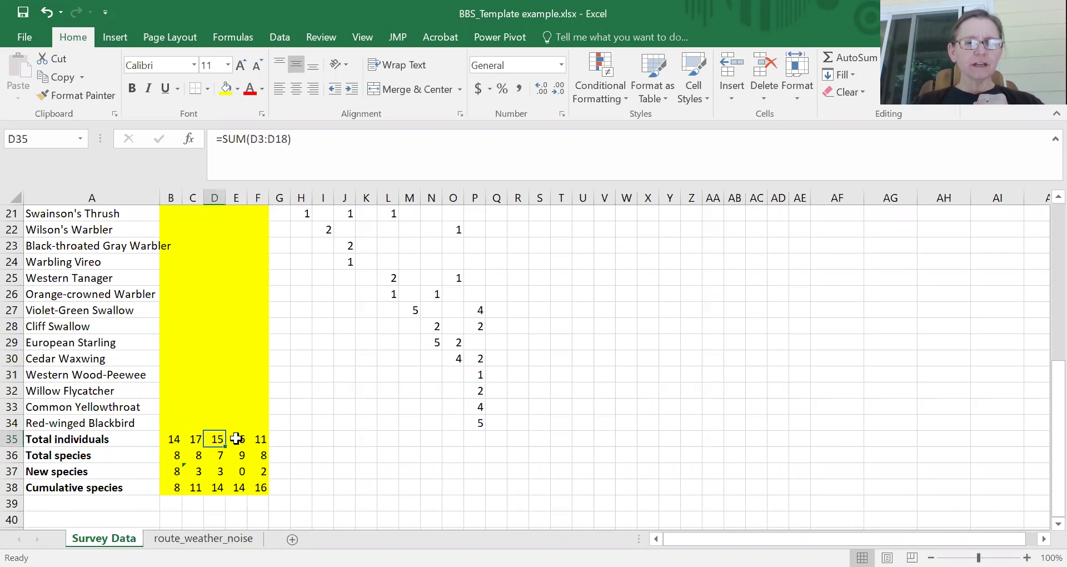
{"action": "left_click", "coordinate": [236, 439]}
{"action": "left_click", "coordinate": [261, 441]}
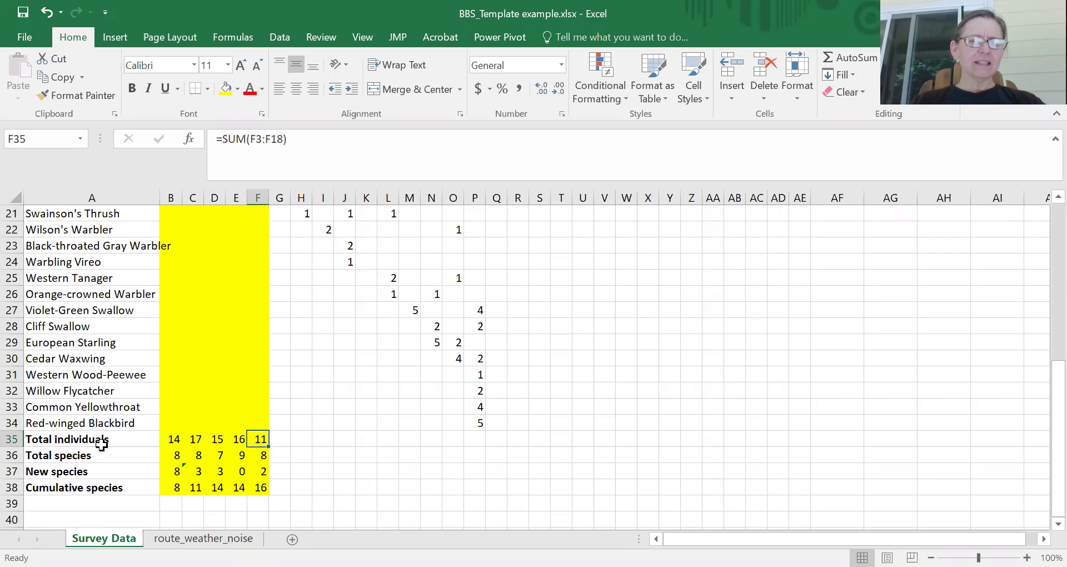
Fill the Total individuals formula from F35 across to P35 and check the formula in P35
{"action": "left_click_drag", "start_coordinate": [1058, 402], "coordinate": [1029, 401]}
{"action": "left_click_drag", "start_coordinate": [269, 447], "coordinate": [478, 440]}
{"action": "left_click", "coordinate": [478, 440]}
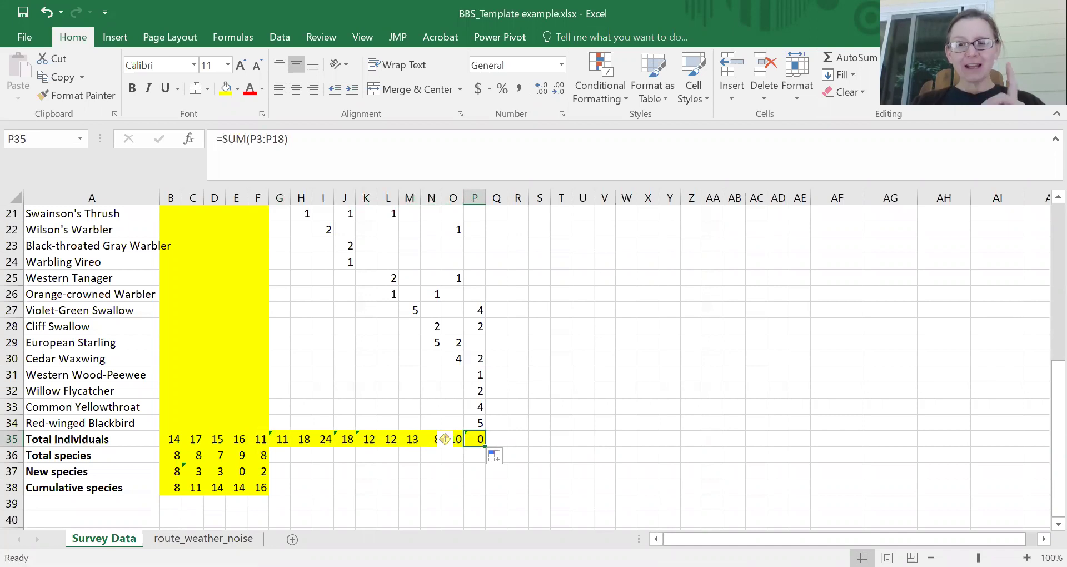
Extend the Total individuals formula in B35 to =SUM(B3:B34)
{"action": "left_click", "coordinate": [254, 437]}
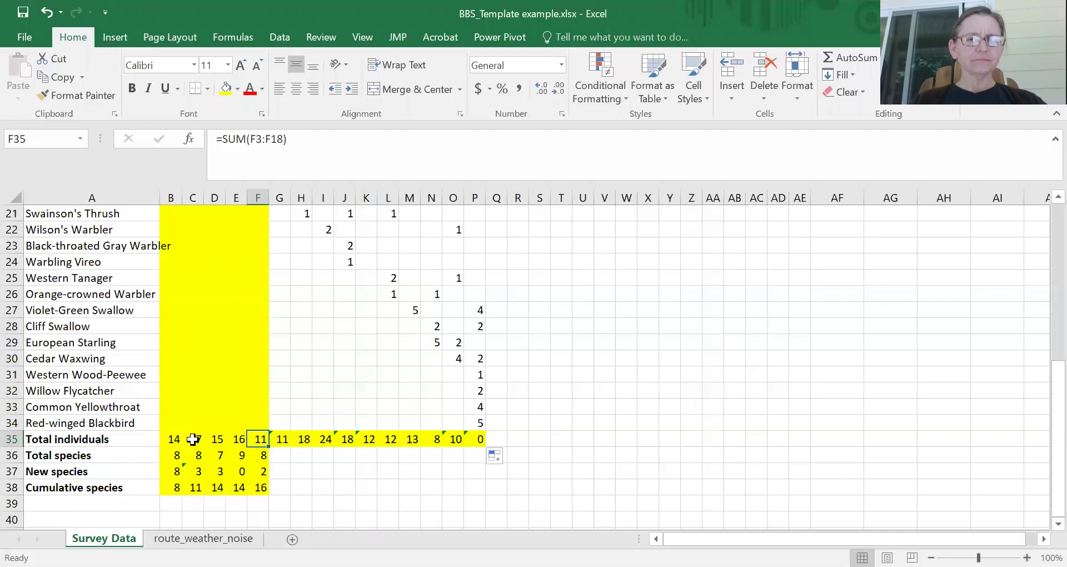
{"action": "left_click", "coordinate": [168, 436]}
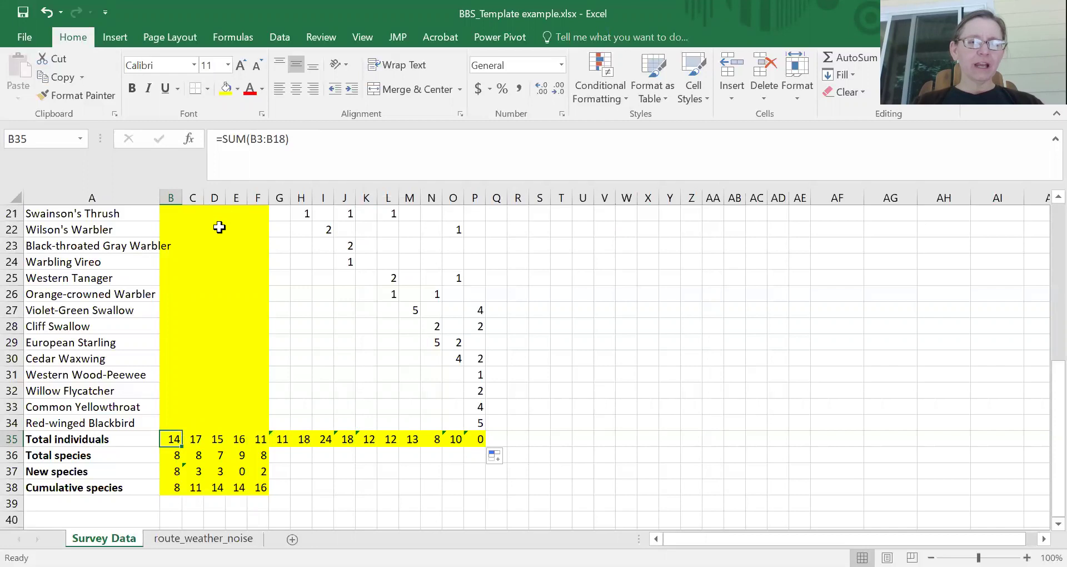
{"action": "left_click", "coordinate": [274, 143]}
{"action": "left_click_drag", "start_coordinate": [274, 143], "coordinate": [285, 143]}
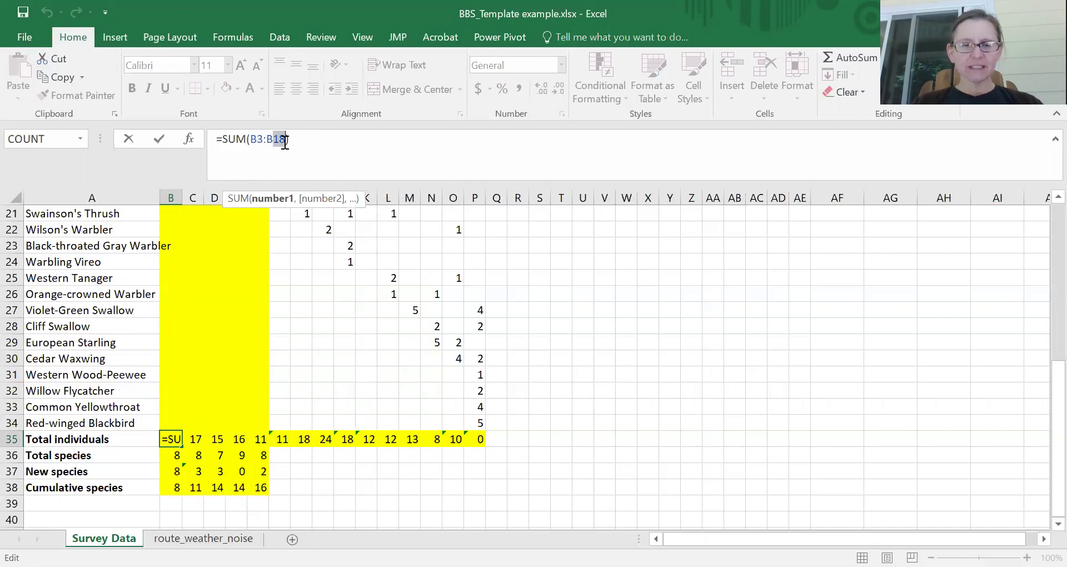
{"action": "type", "text": "34"}
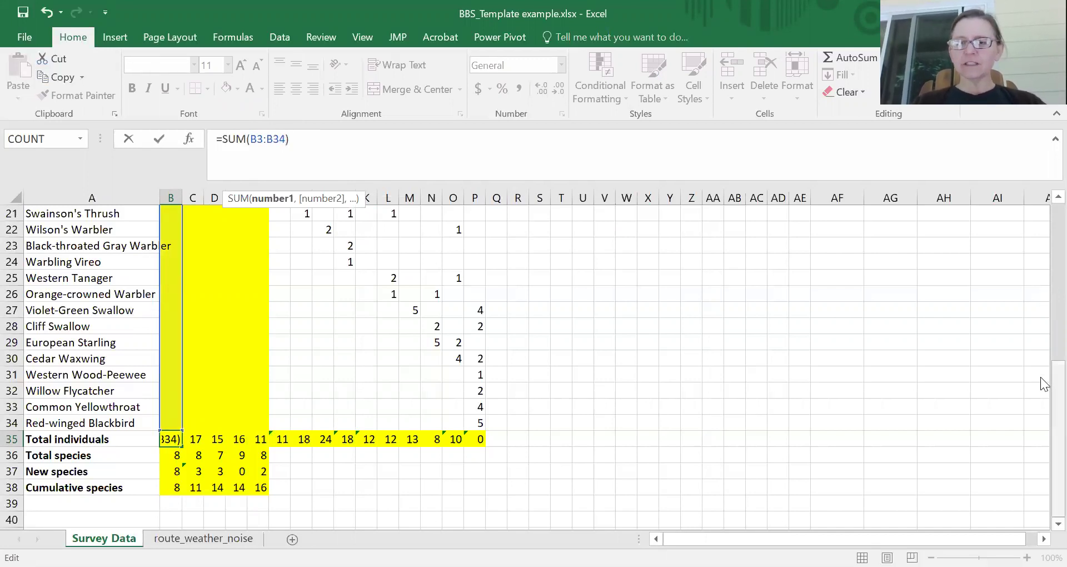
{"action": "mouse_move", "coordinate": [1040, 377]}
{"action": "left_mouse_down"}
{"action": "mouse_move", "coordinate": [1043, 210]}
{"action": "mouse_move", "coordinate": [1041, 391]}
{"action": "left_mouse_up"}
{"action": "key", "text": "Return"}
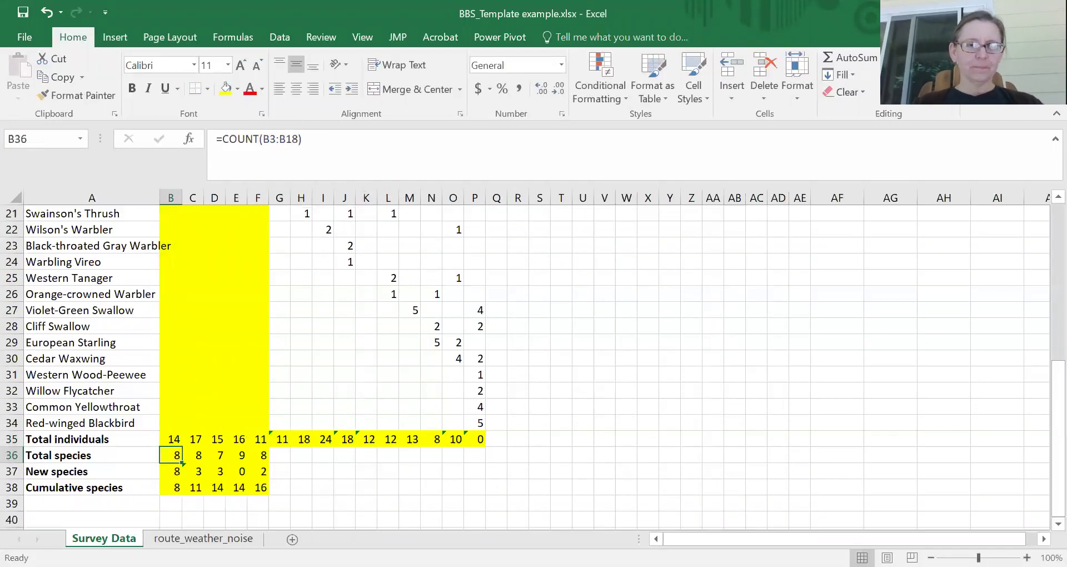
Fill the formula in B35 across to P35 and check the copied Total individuals formulas
{"action": "left_click", "coordinate": [173, 439]}
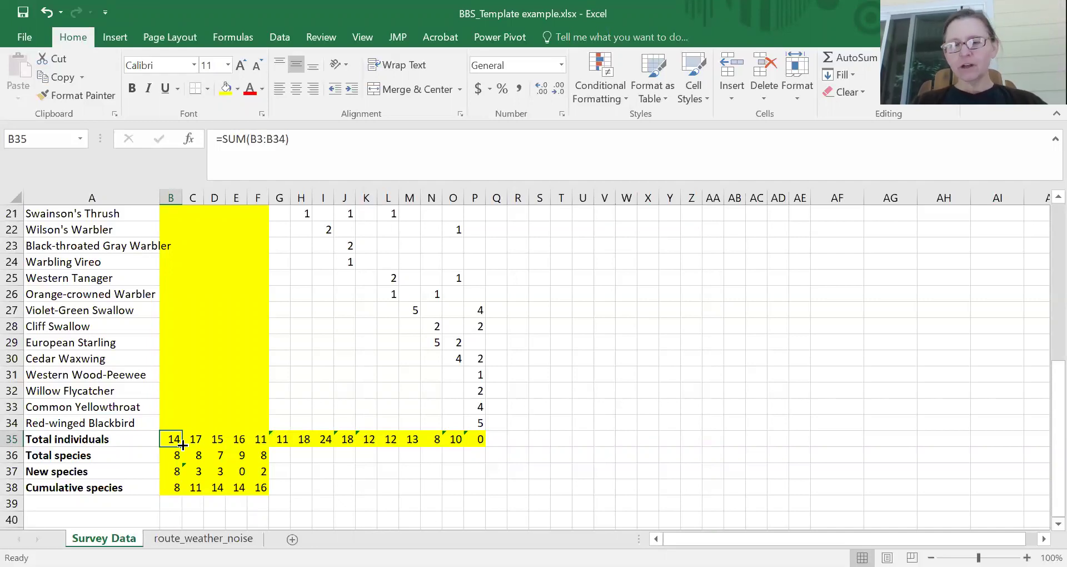
{"action": "left_click_drag", "start_coordinate": [183, 445], "coordinate": [486, 451]}
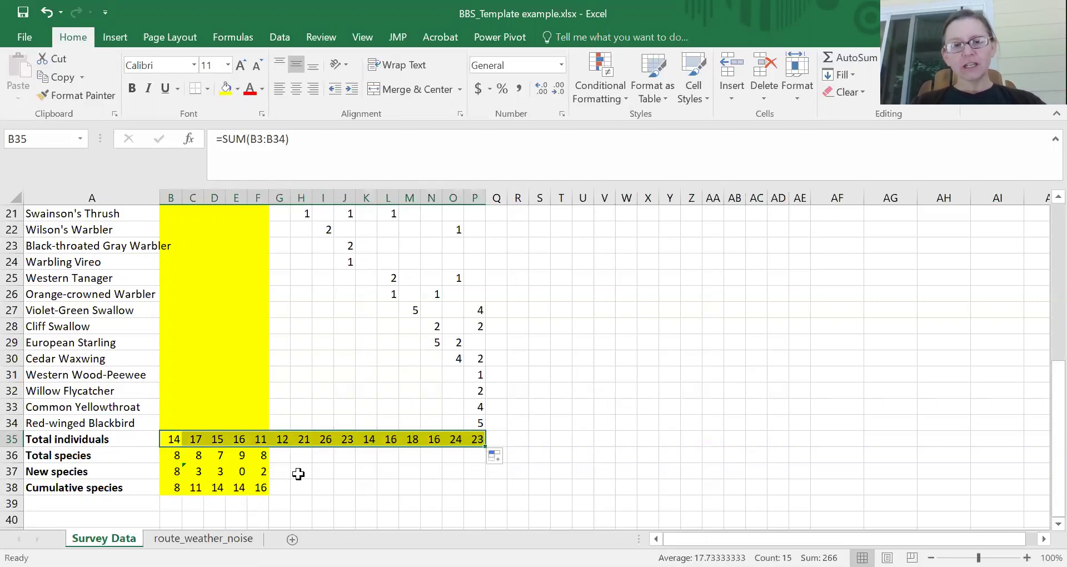
{"action": "left_click", "coordinate": [173, 437]}
{"action": "left_click", "coordinate": [192, 438]}
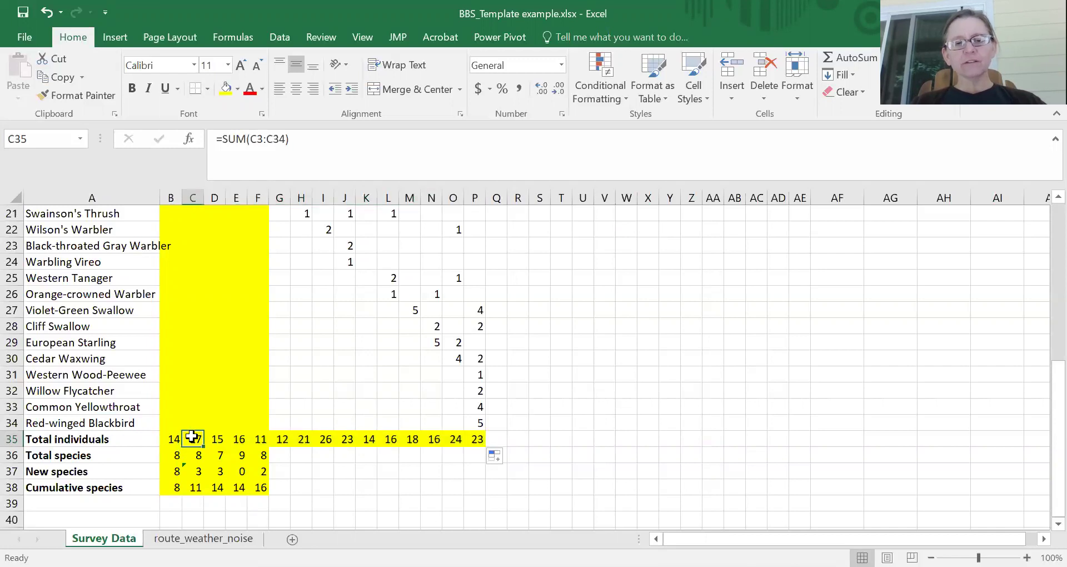
{"action": "left_click", "coordinate": [219, 438]}
{"action": "left_click_drag", "start_coordinate": [244, 439], "coordinate": [479, 439]}
{"action": "left_click", "coordinate": [477, 438]}
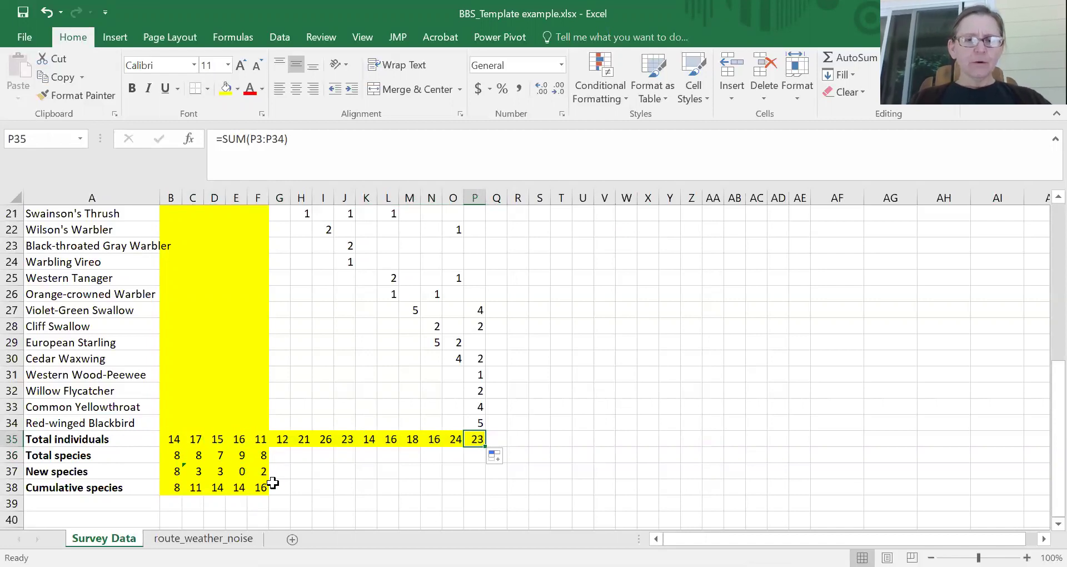
Change the Total species formula in B36 to =COUNT(B3:B34) and fill it across to P36
{"action": "left_click", "coordinate": [169, 456]}
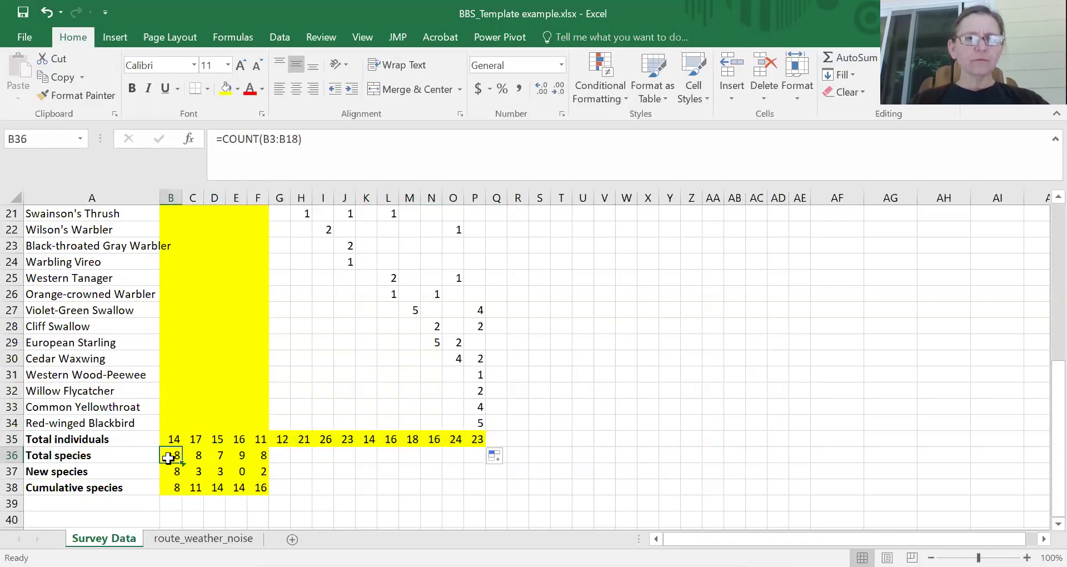
{"action": "left_click", "coordinate": [299, 141]}
{"action": "key", "text": "BackSpace"}
{"action": "key", "text": "BackSpace"}
{"action": "type", "text": "34"}
{"action": "key", "text": "Return"}
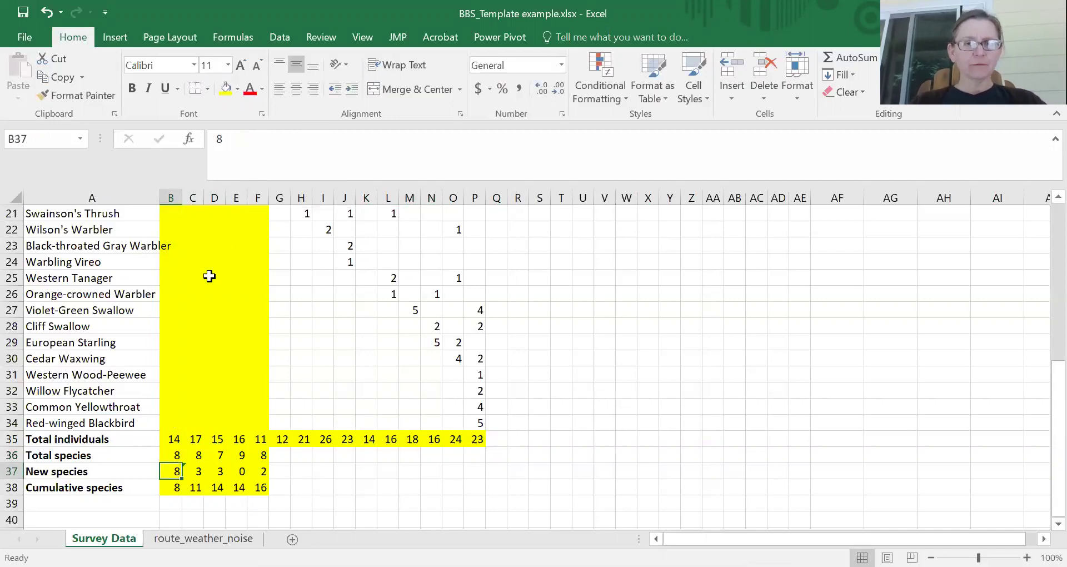
{"action": "left_click", "coordinate": [174, 453]}
{"action": "left_click_drag", "start_coordinate": [182, 462], "coordinate": [479, 455]}
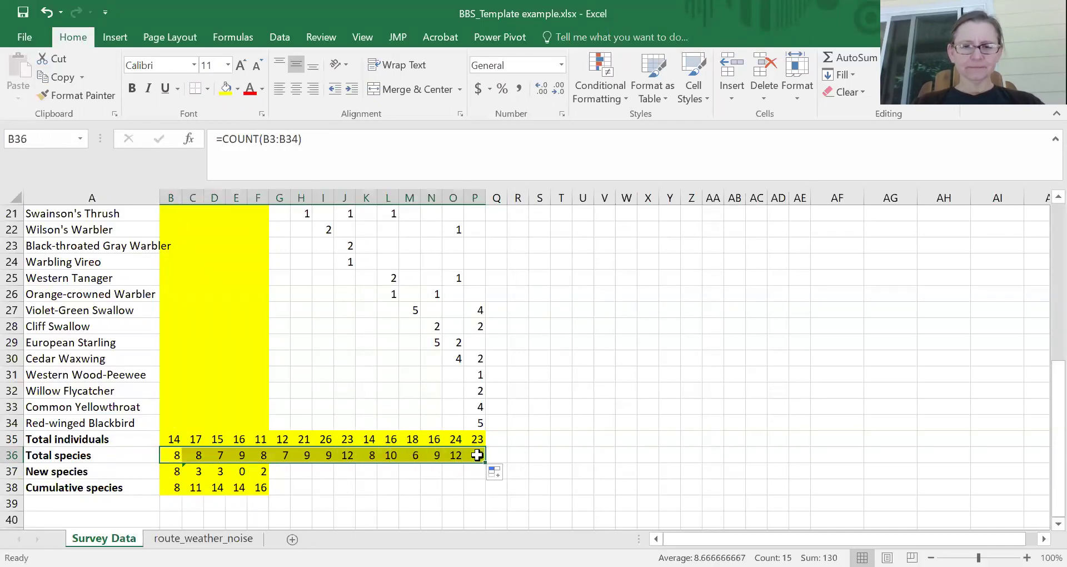
Enter a COUNT formula in the New species cell G37 over the column H entries from H20 down
{"action": "left_click", "coordinate": [175, 471]}
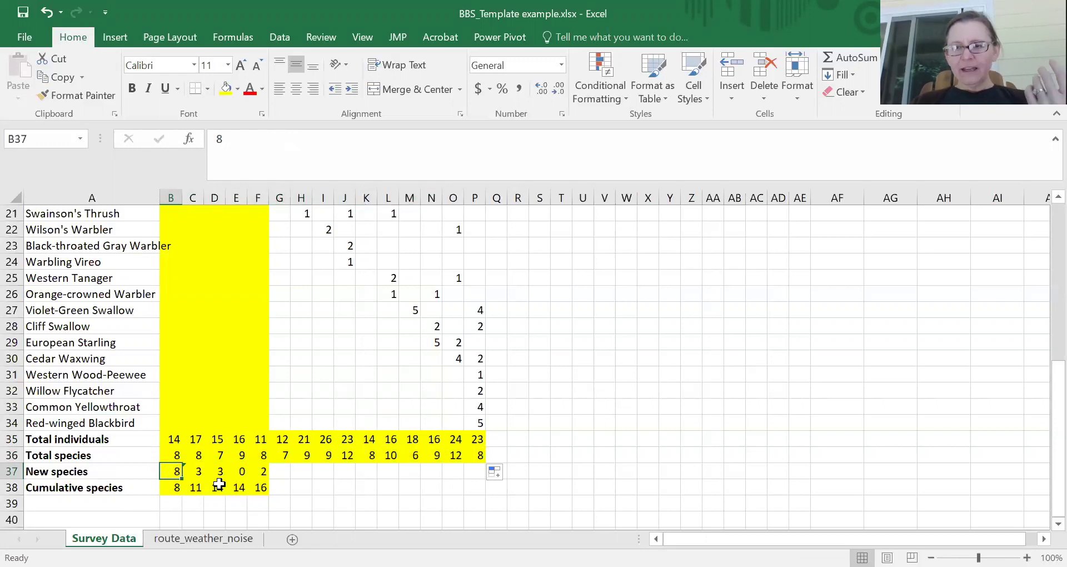
{"action": "left_click_drag", "start_coordinate": [1040, 398], "coordinate": [1041, 393]}
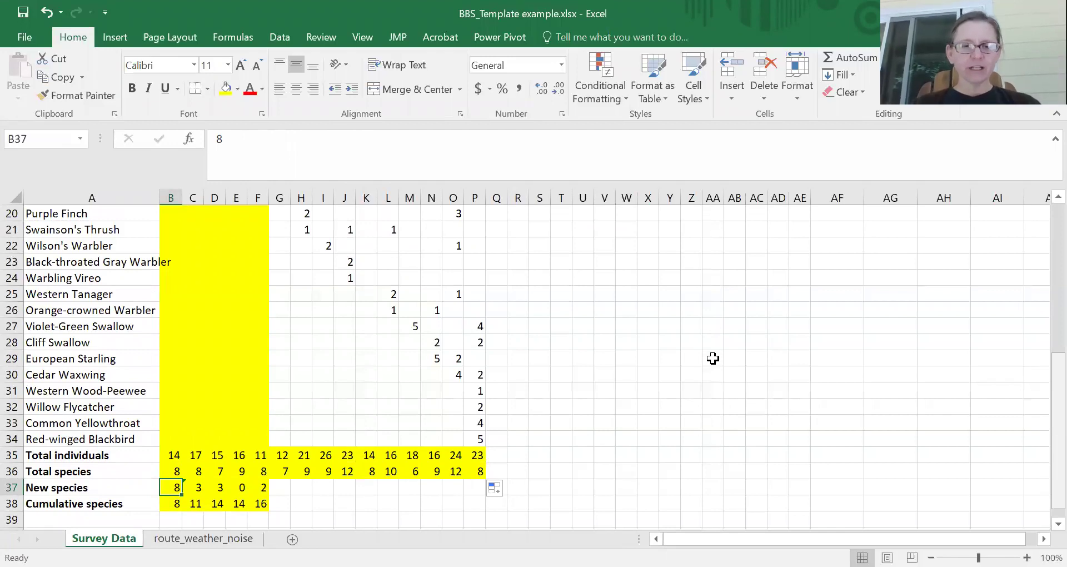
{"action": "left_click", "coordinate": [280, 487]}
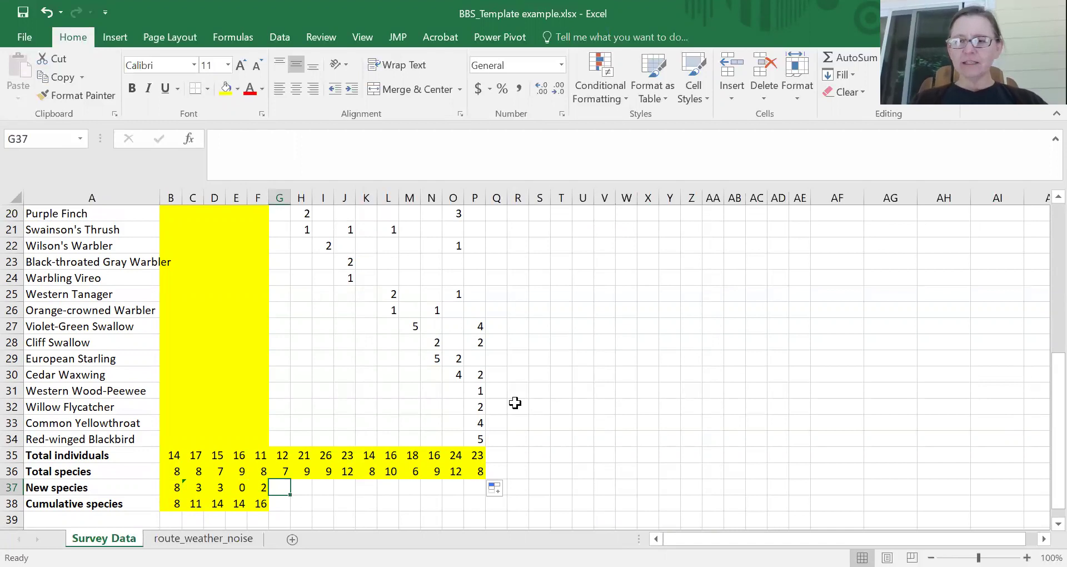
{"action": "left_click_drag", "start_coordinate": [1057, 397], "coordinate": [1032, 380]}
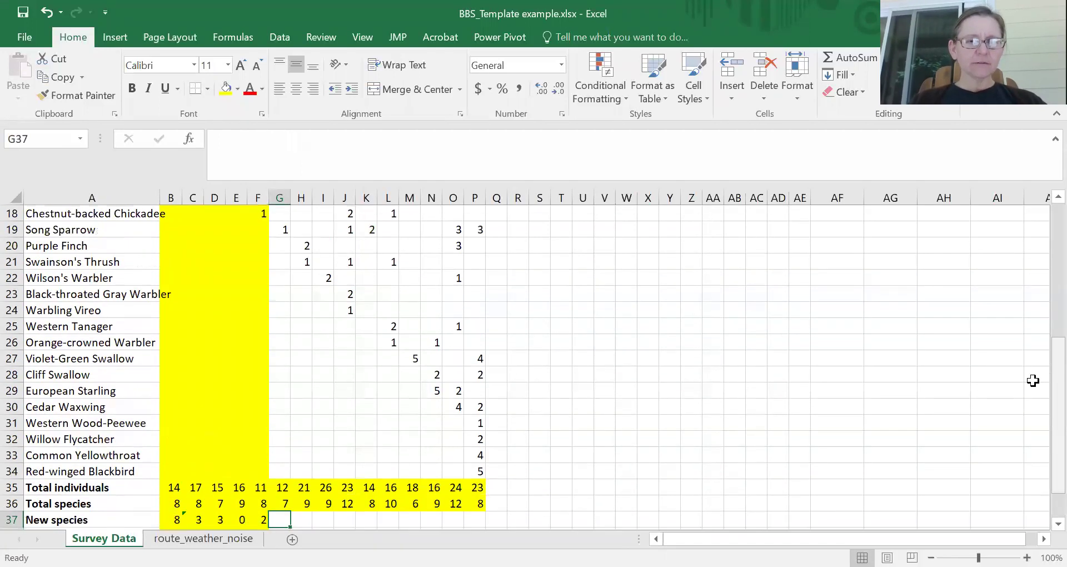
{"action": "type", "text": "="}
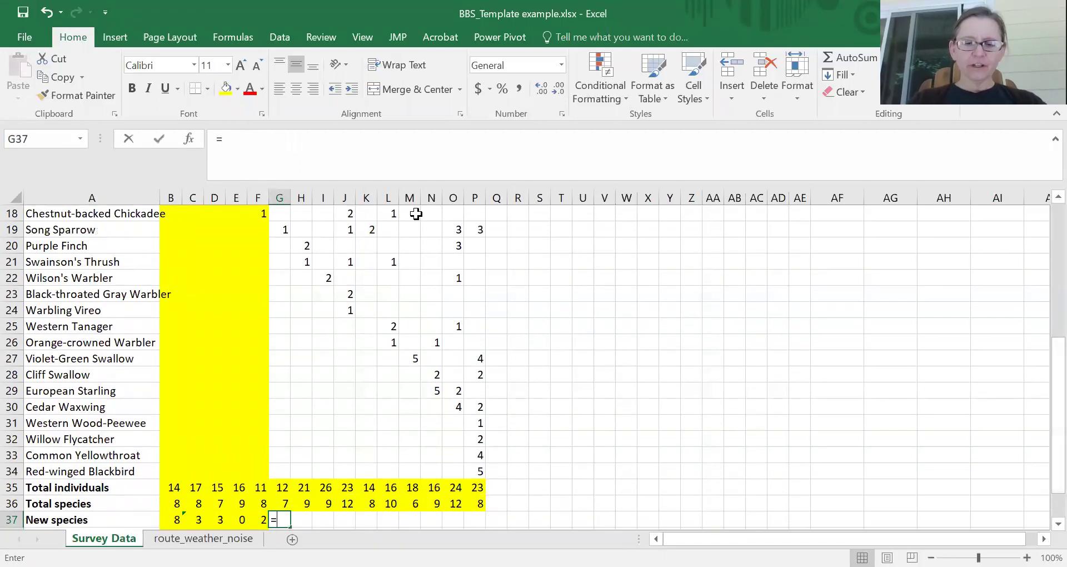
{"action": "type", "text": "count"}
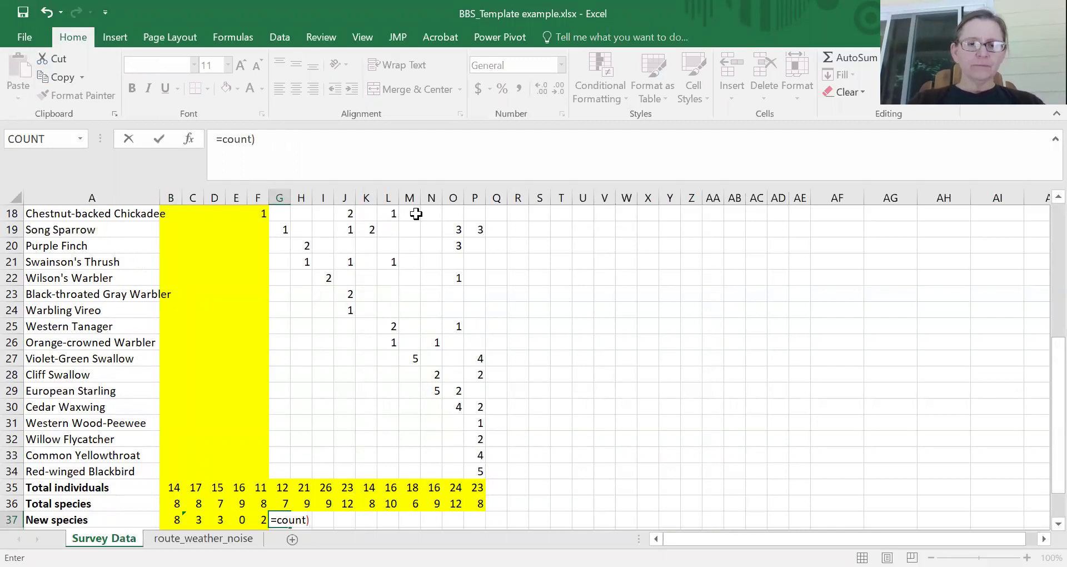
{"action": "type", "text": "("}
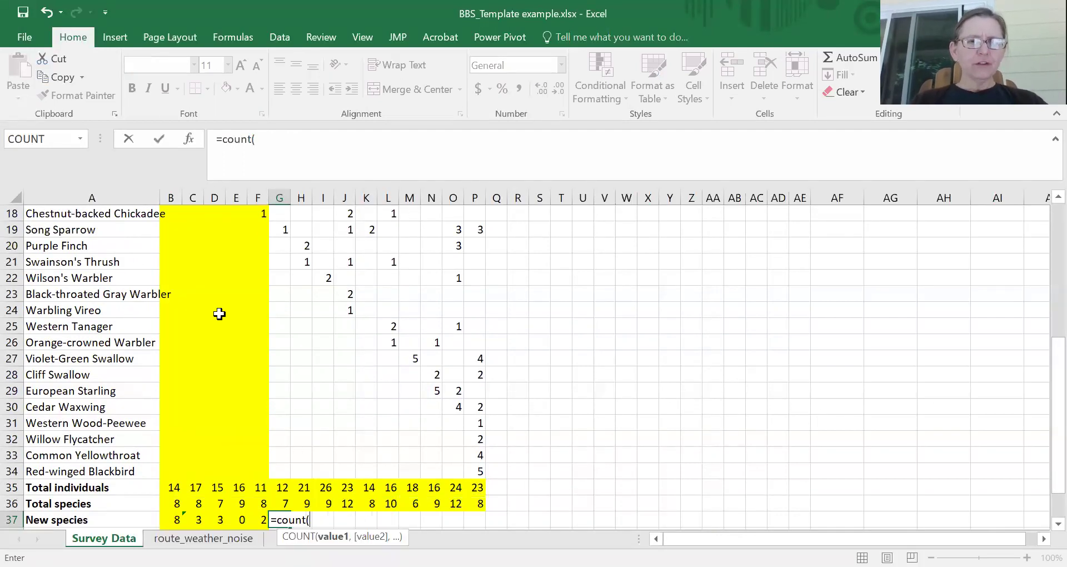
{"action": "left_click", "coordinate": [305, 245]}
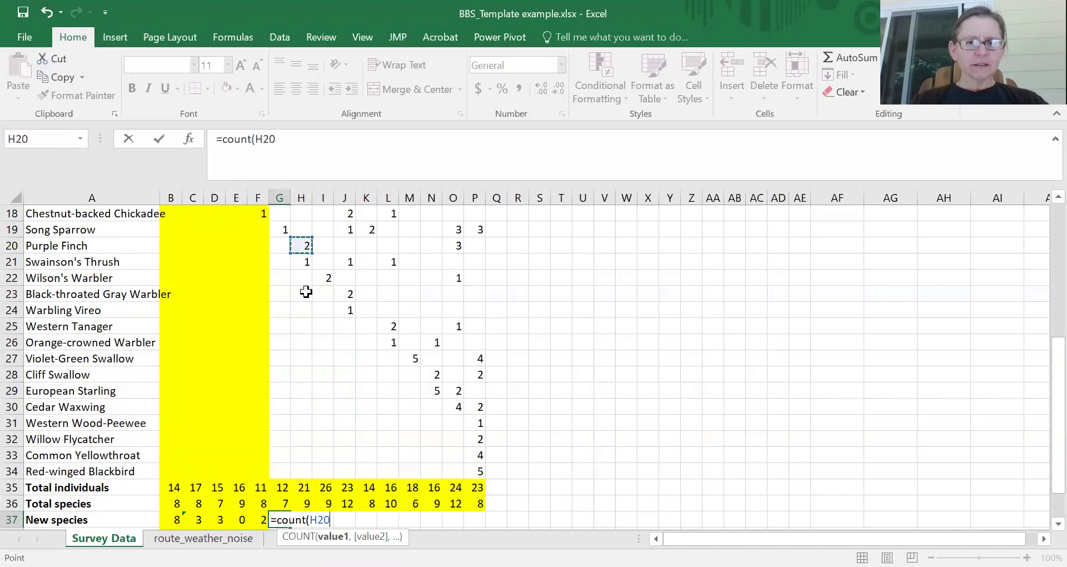
{"action": "key", "text": "Return"}
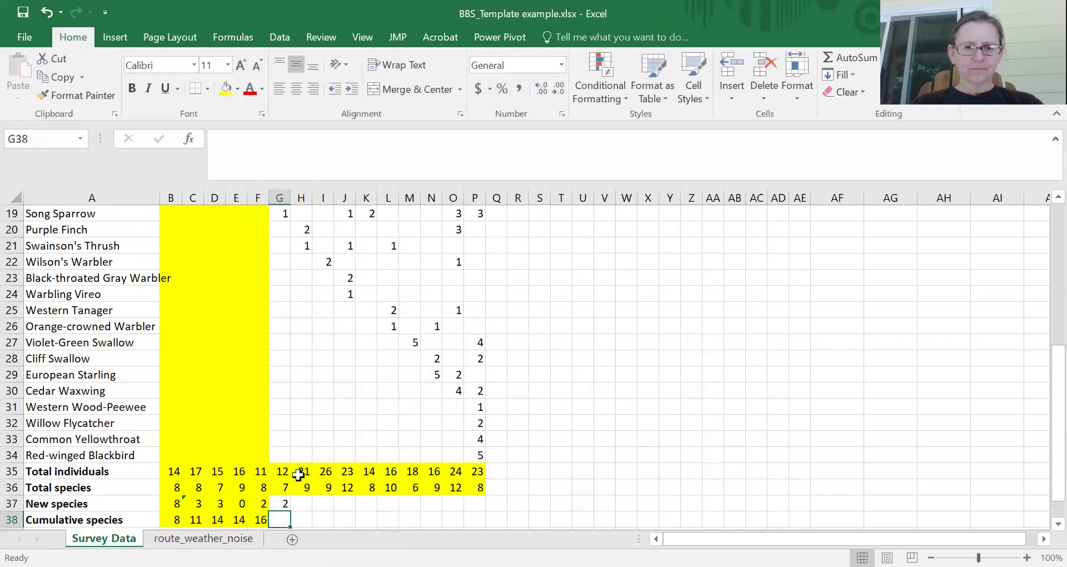
Enter =COUNT(I22:I34) in the New species cell H37
{"action": "key", "text": "Up"}
{"action": "key", "text": "Right"}
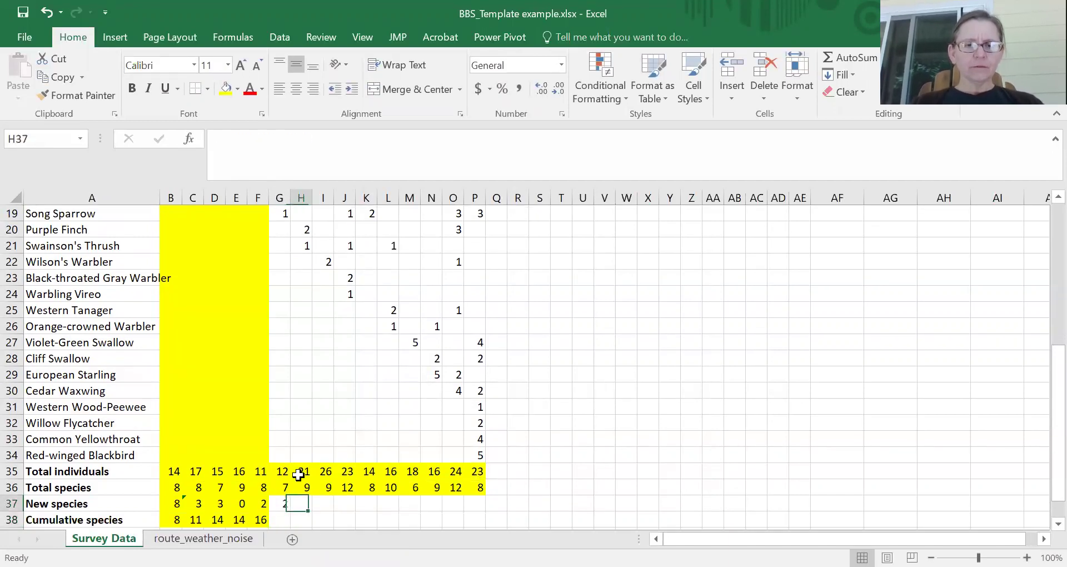
{"action": "type", "text": "="}
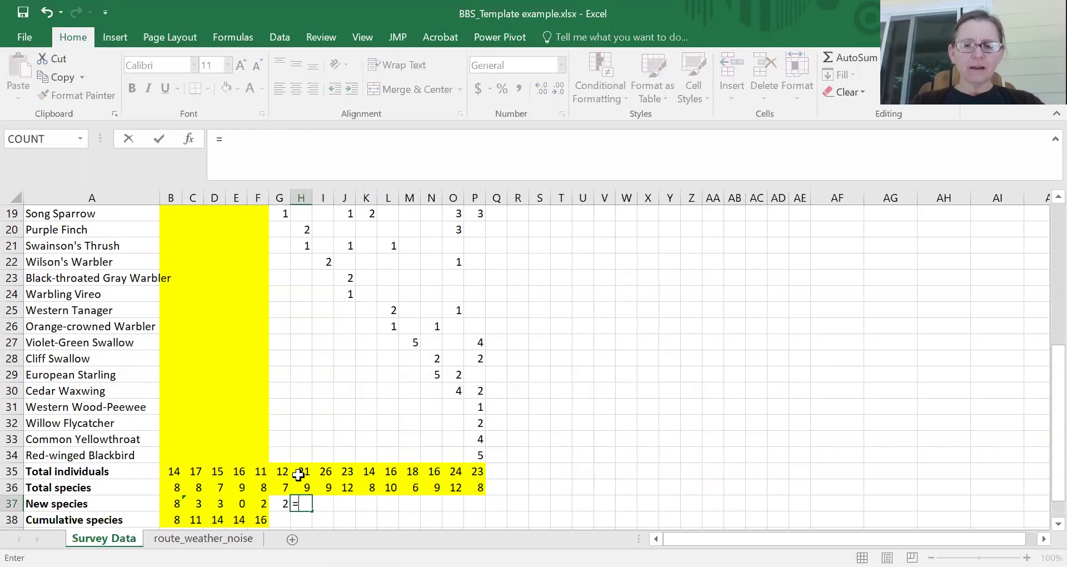
{"action": "type", "text": "count("}
{"action": "left_click", "coordinate": [321, 453]}
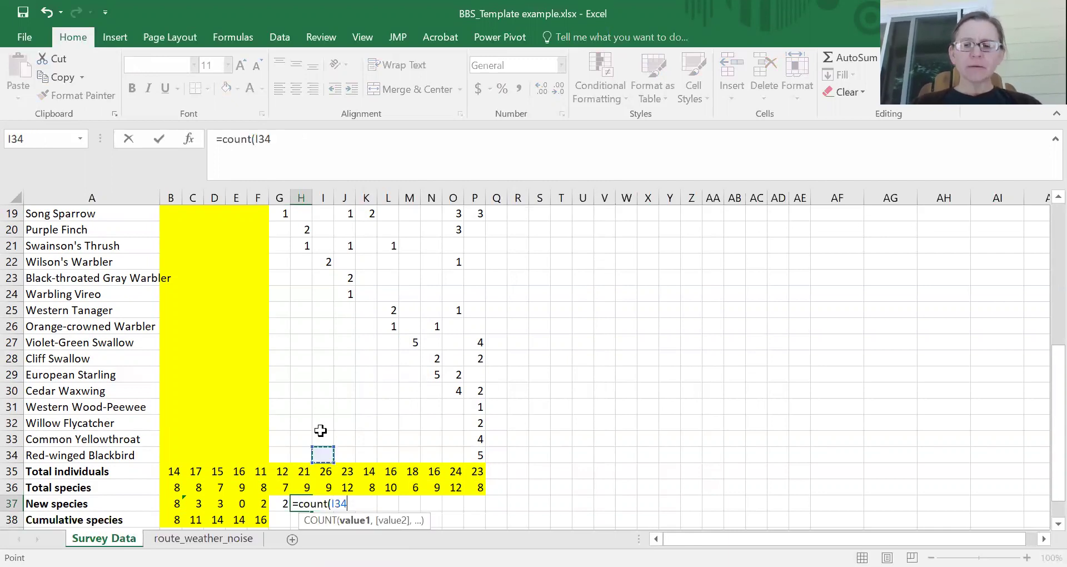
{"action": "left_click_drag", "start_coordinate": [321, 430], "coordinate": [323, 263]}
{"action": "type", "text": ")"}
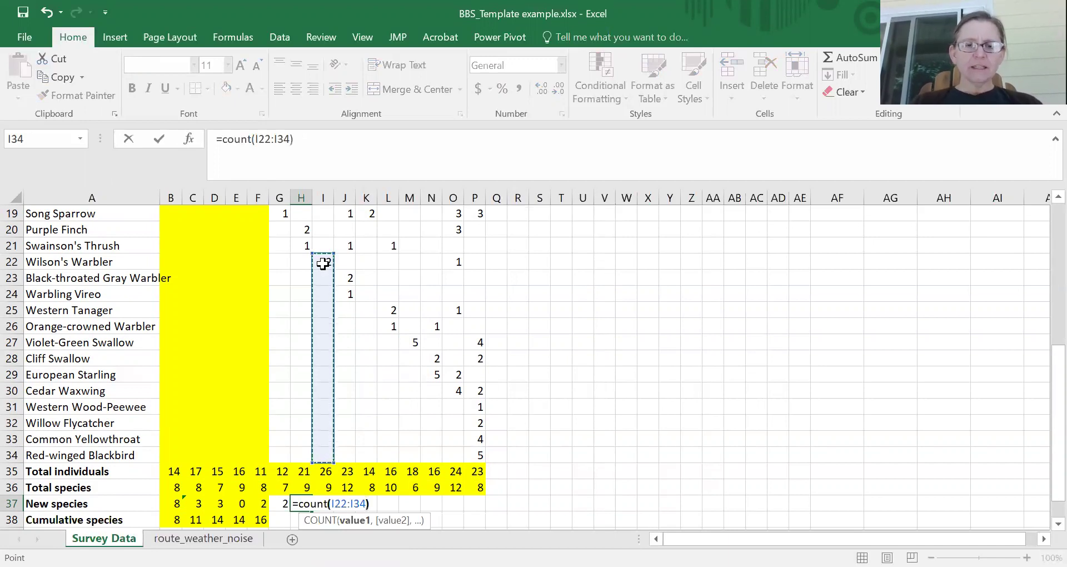
{"action": "key", "text": "Return"}
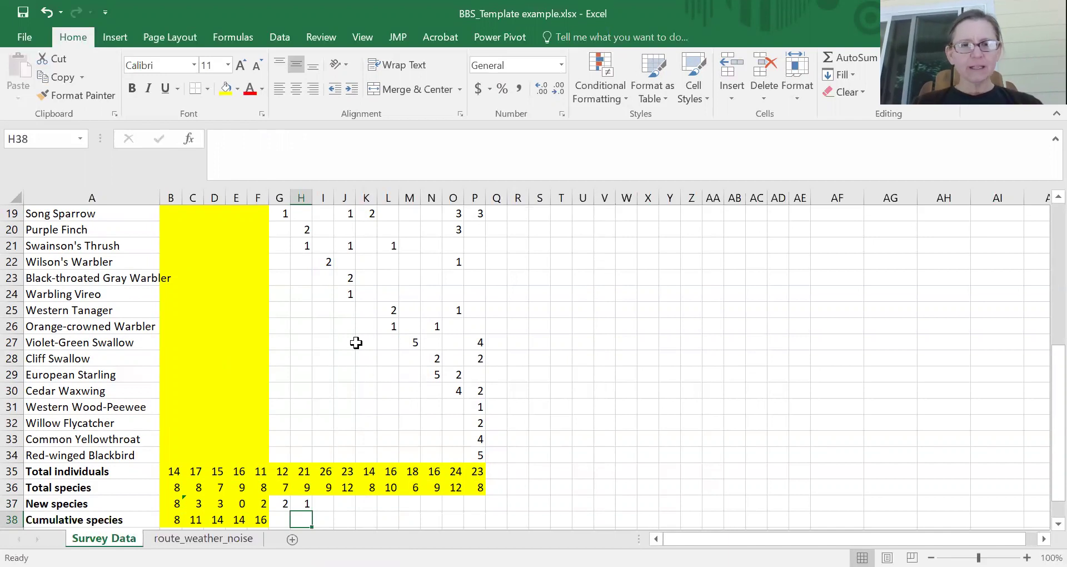
Enter =COUNT(J23:J34) in both New species cells I37 and J37
{"action": "key", "text": "Up"}
{"action": "key", "text": "Right"}
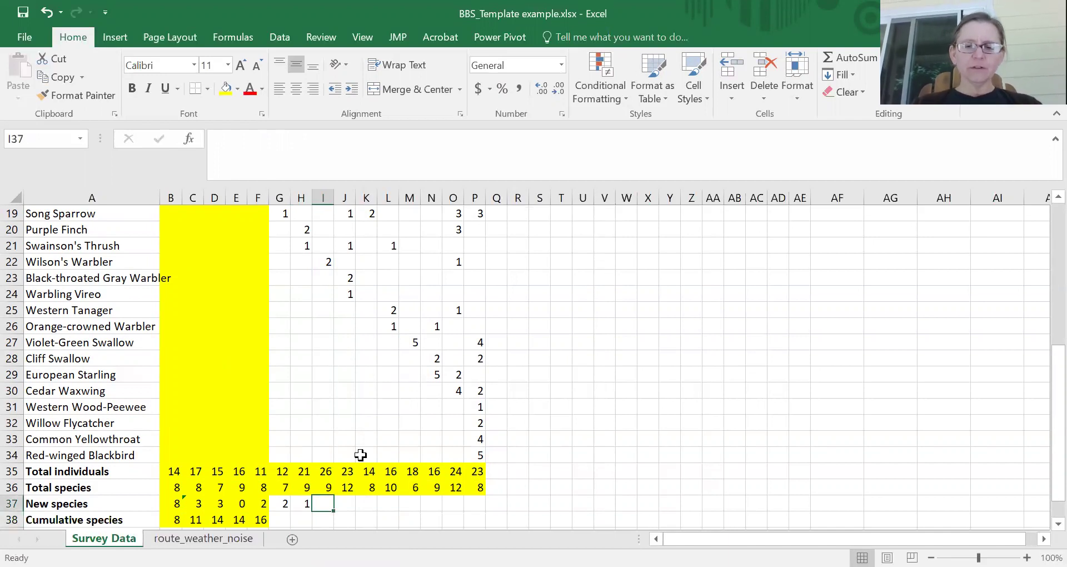
{"action": "type", "text": "="}
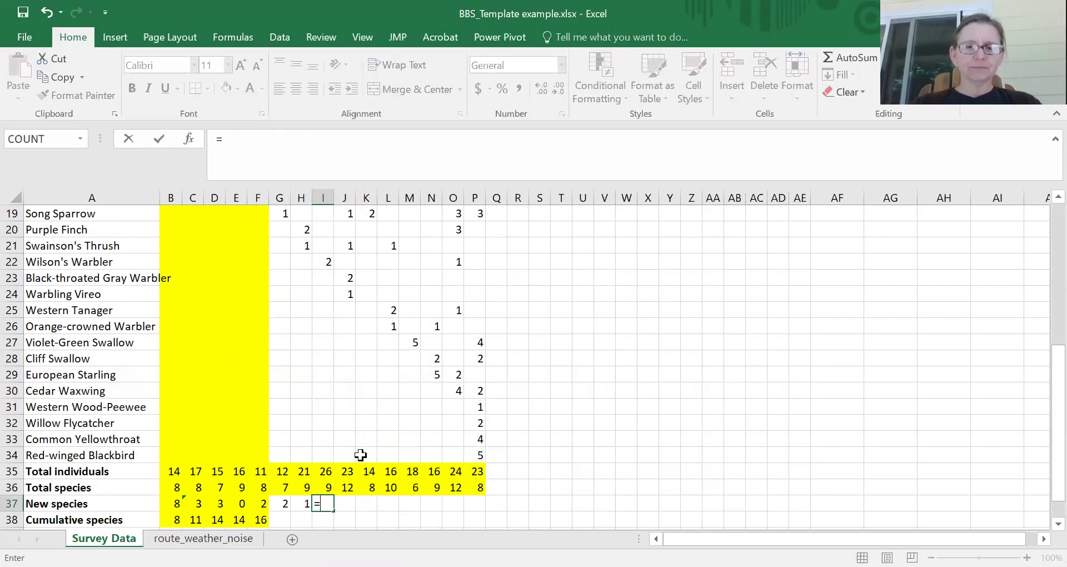
{"action": "type", "text": "count("}
{"action": "left_click", "coordinate": [345, 453]}
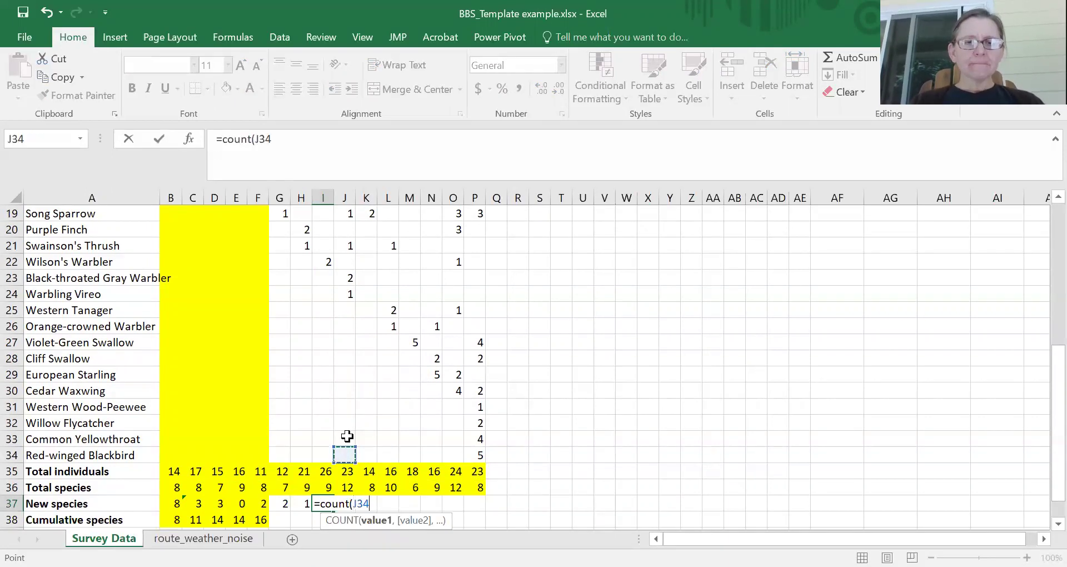
{"action": "left_click_drag", "start_coordinate": [347, 437], "coordinate": [344, 281]}
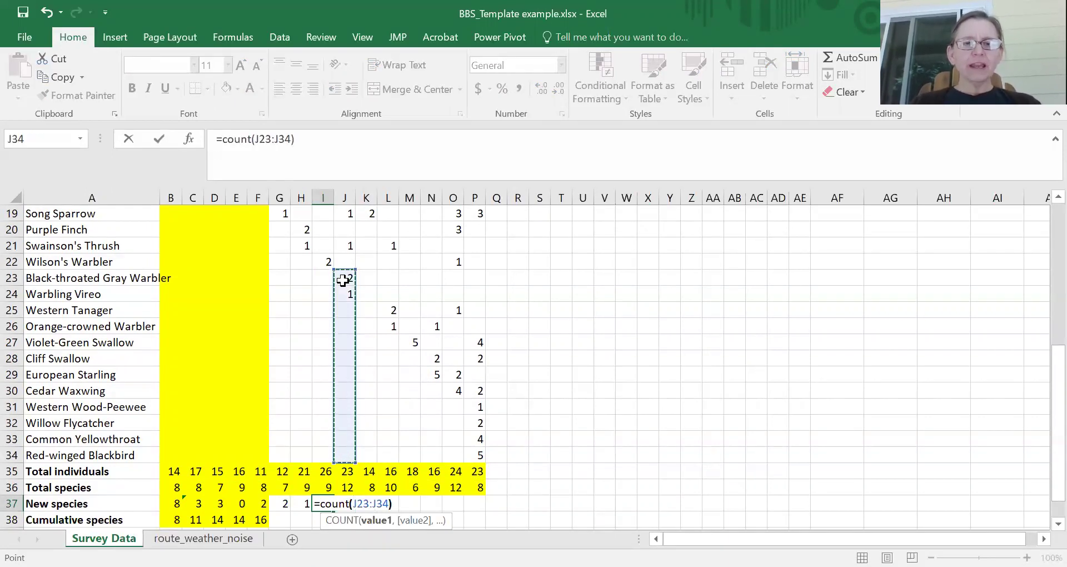
{"action": "type", "text": ")"}
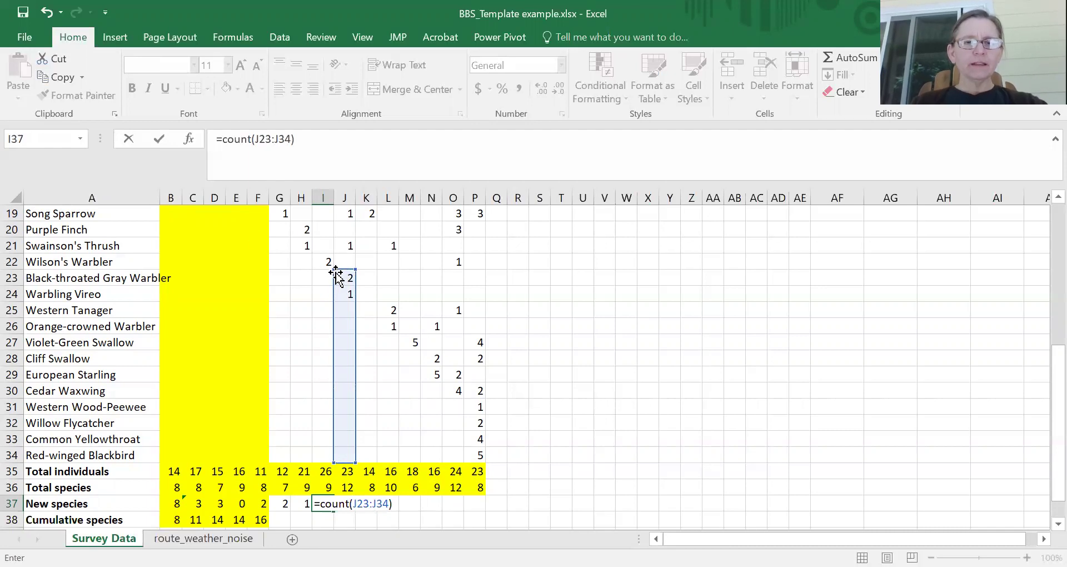
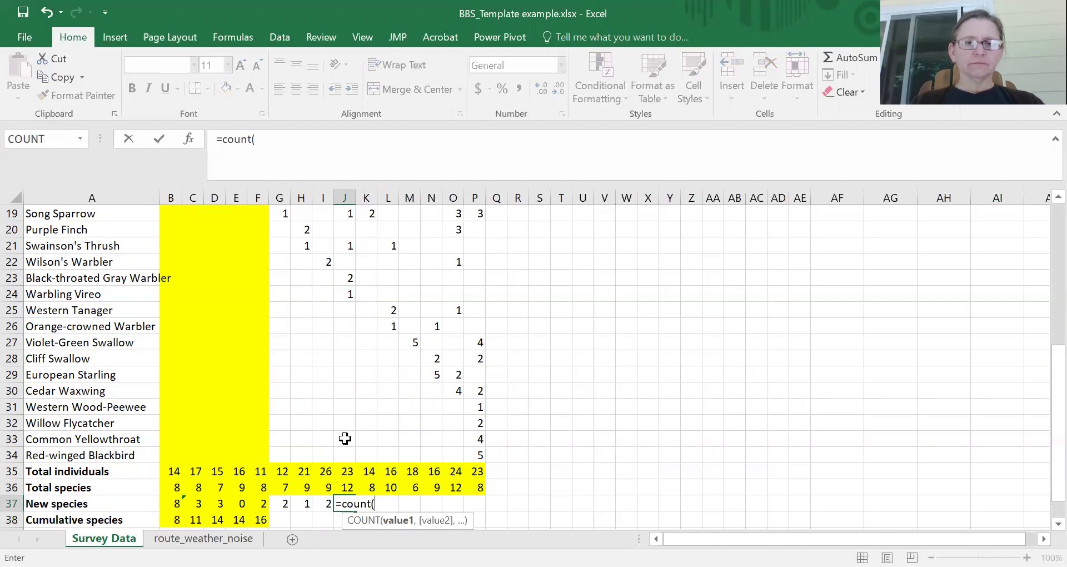
{"action": "left_click_drag", "start_coordinate": [345, 454], "coordinate": [340, 279]}
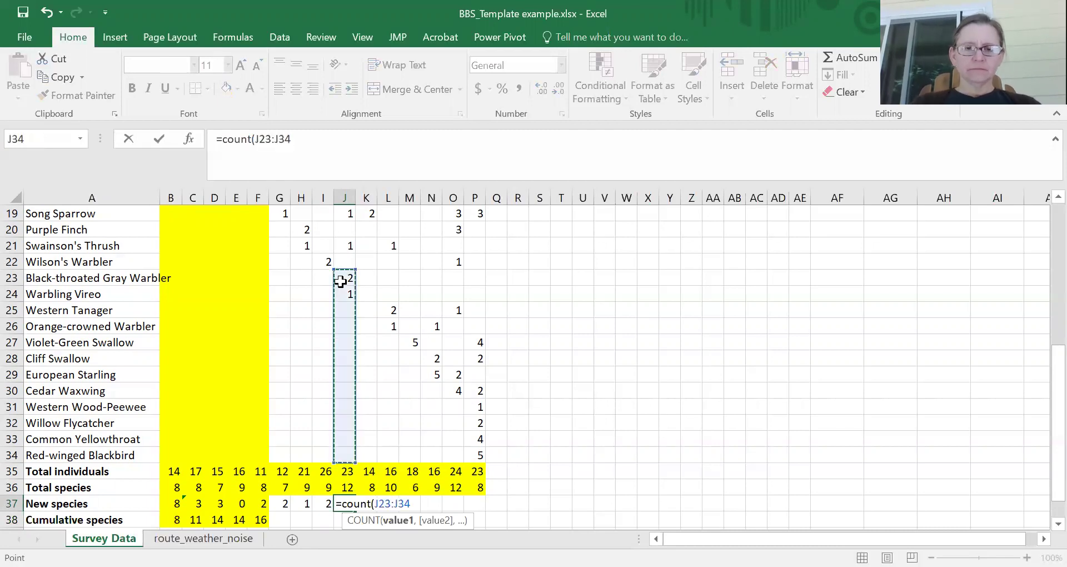
{"action": "key", "text": "Return"}
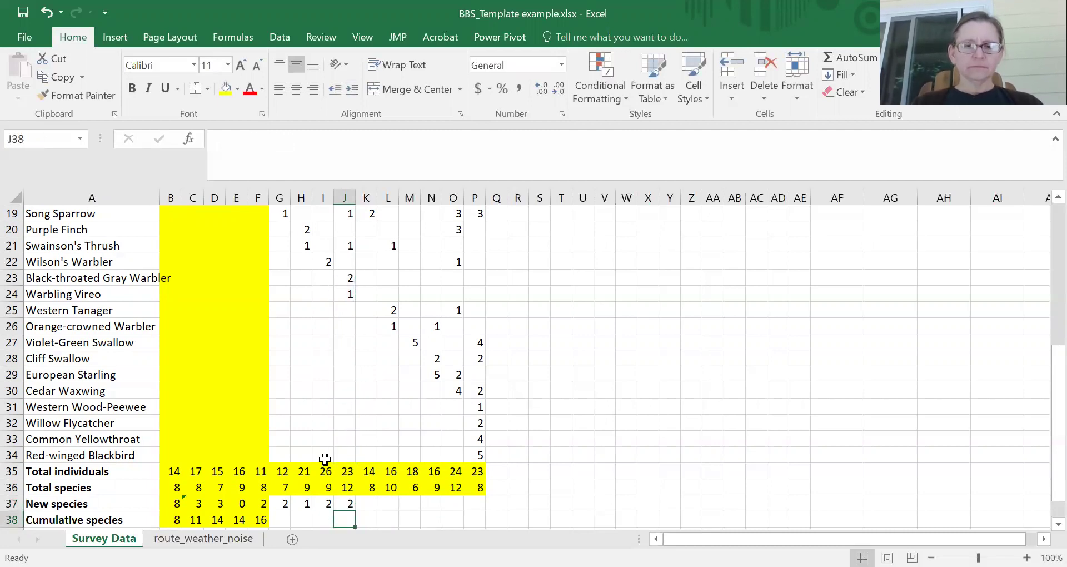
Review the New species formulas back to G37 and change the one in G37 to =COUNT(G20:G34)
{"action": "key", "text": "Up"}
{"action": "key", "text": "Left"}
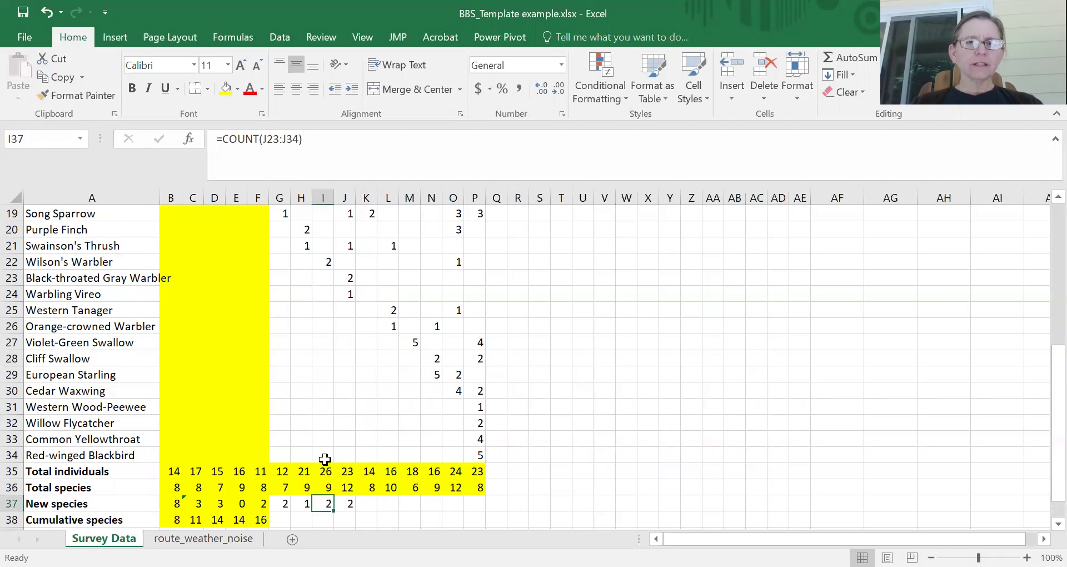
{"action": "key", "text": "Left"}
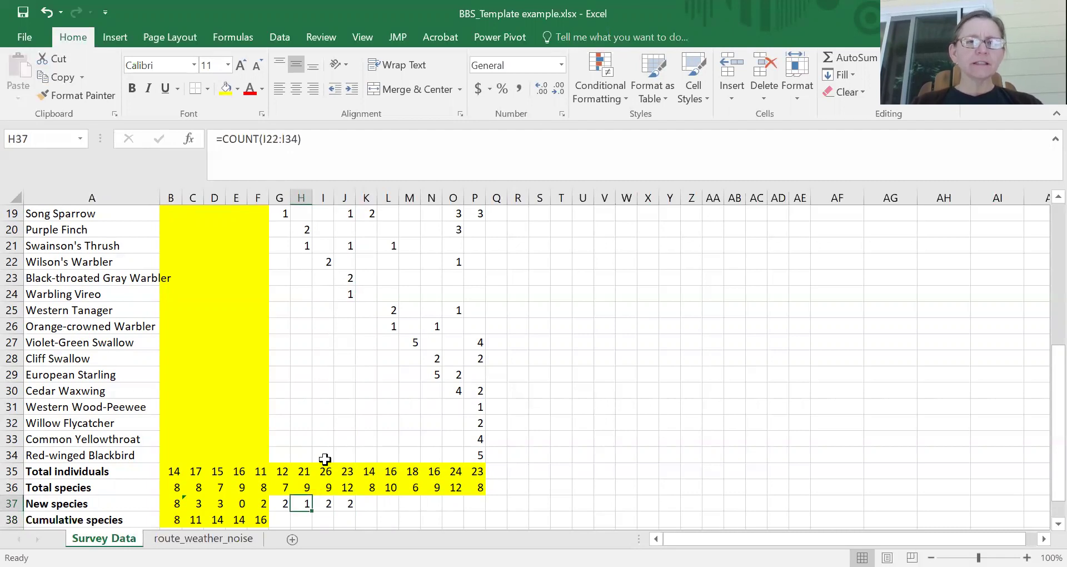
{"action": "key", "text": "Left"}
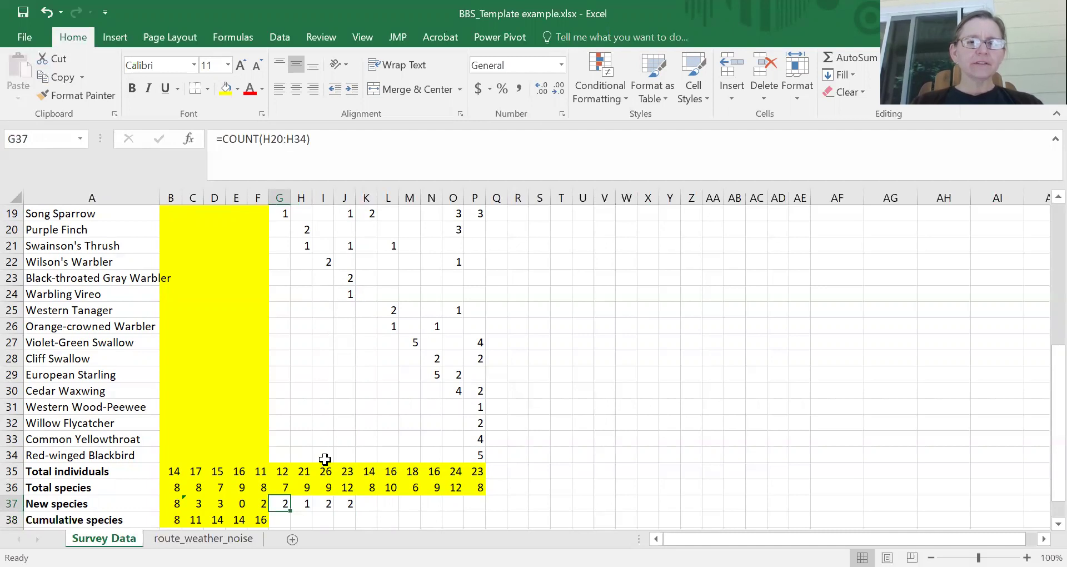
{"action": "left_click", "coordinate": [267, 137]}
{"action": "left_click", "coordinate": [268, 137]}
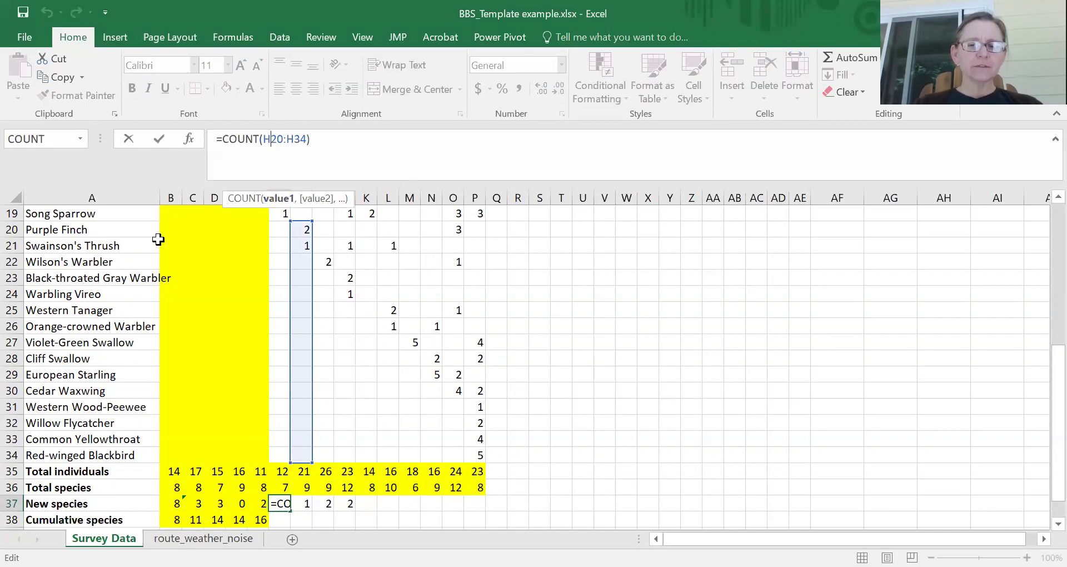
{"action": "key", "text": "BackSpace"}
{"action": "type", "text": "g"}
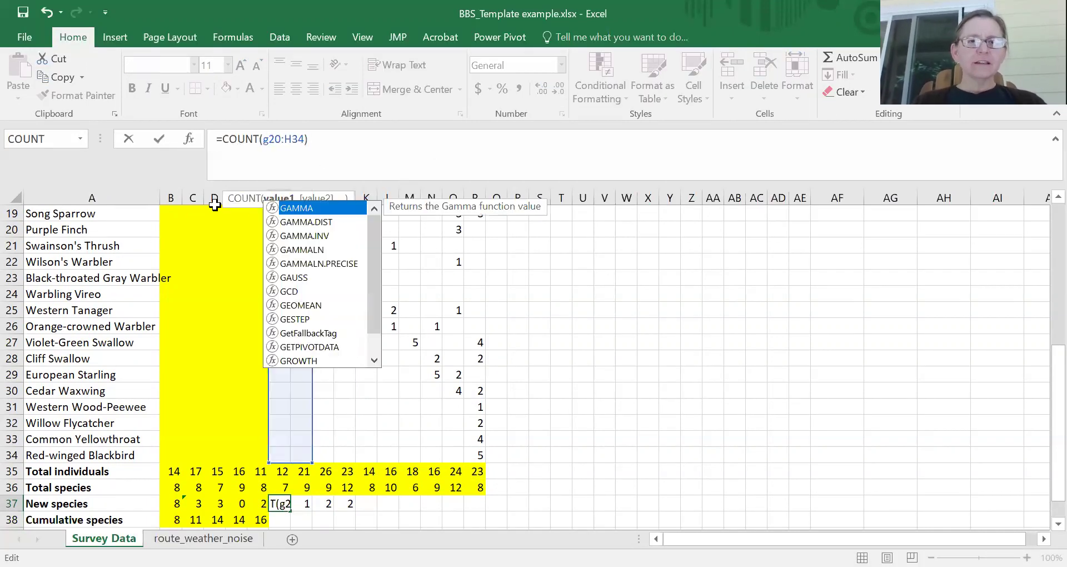
{"action": "left_click", "coordinate": [292, 139]}
{"action": "key", "text": "BackSpace"}
{"action": "type", "text": "g"}
{"action": "key", "text": "Return"}
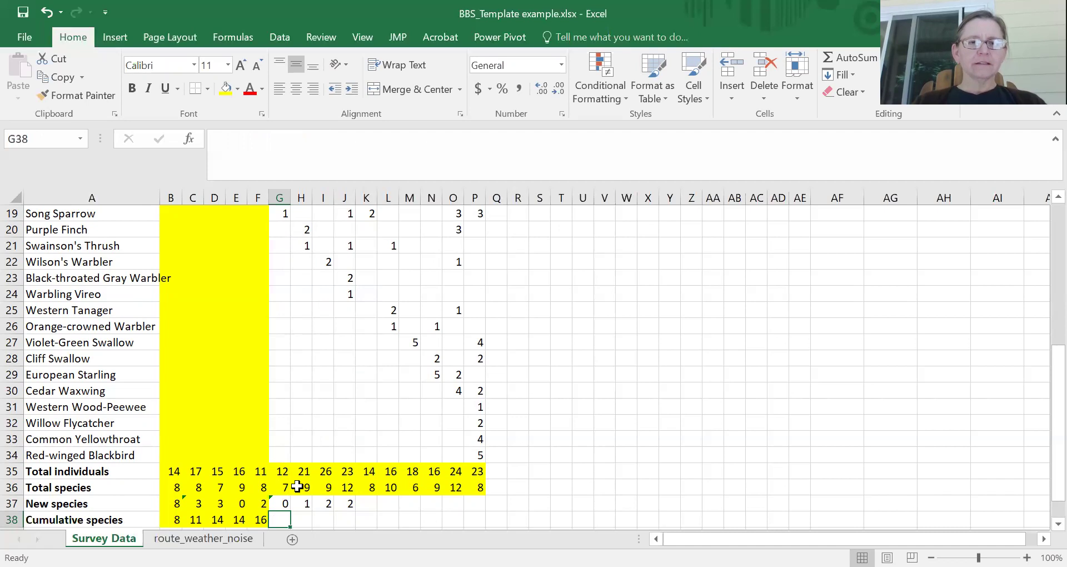
Replace the range in the New species formula in G37 with G19:G34
{"action": "mouse_move", "coordinate": [1050, 464]}
{"action": "left_mouse_down"}
{"action": "mouse_move", "coordinate": [1041, 440]}
{"action": "mouse_move", "coordinate": [1043, 464]}
{"action": "left_mouse_up"}
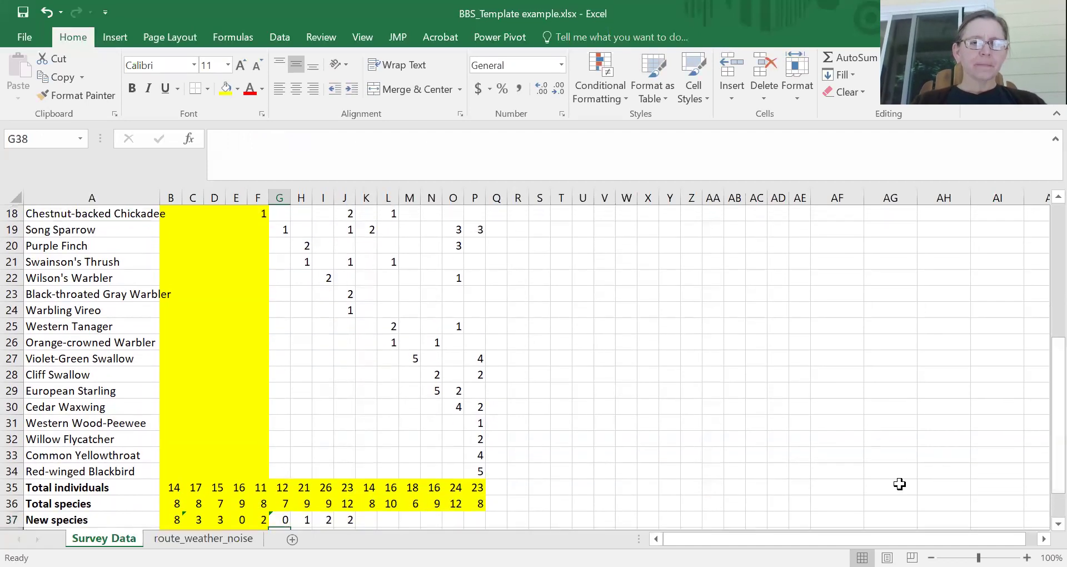
{"action": "key", "text": "Up"}
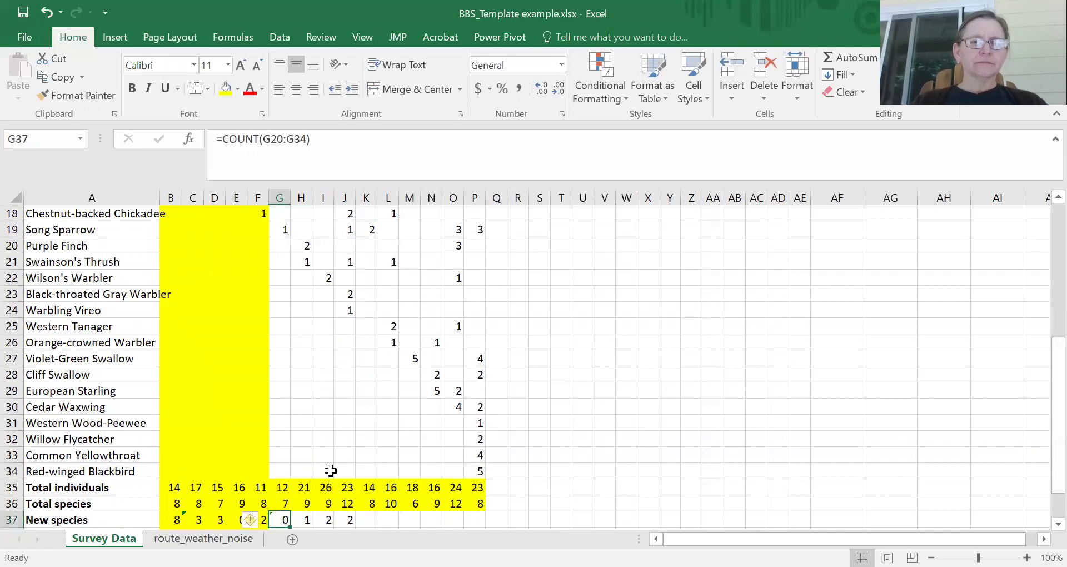
{"action": "left_click_drag", "start_coordinate": [264, 143], "coordinate": [306, 138]}
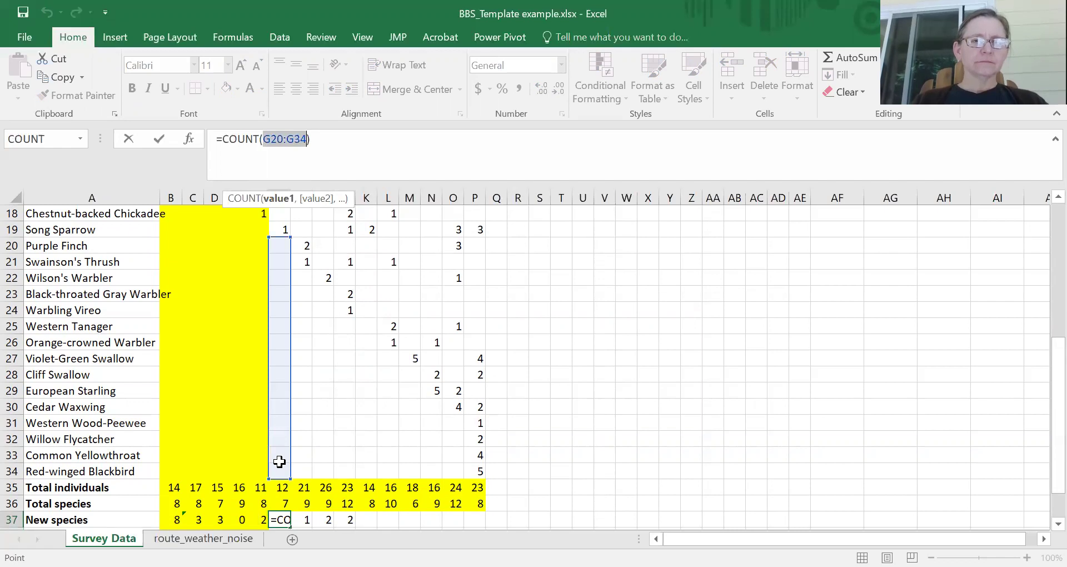
{"action": "left_click_drag", "start_coordinate": [279, 467], "coordinate": [279, 230]}
{"action": "key", "text": "Return"}
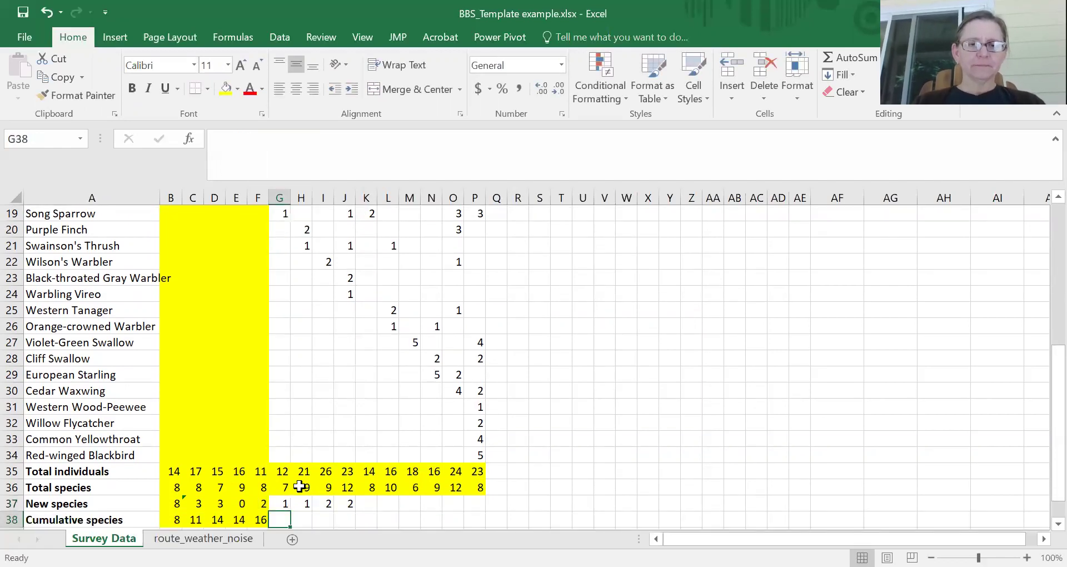
Change the New species formula in H37 to count the column H entries from row 20 through row 34
{"action": "left_click", "coordinate": [304, 503]}
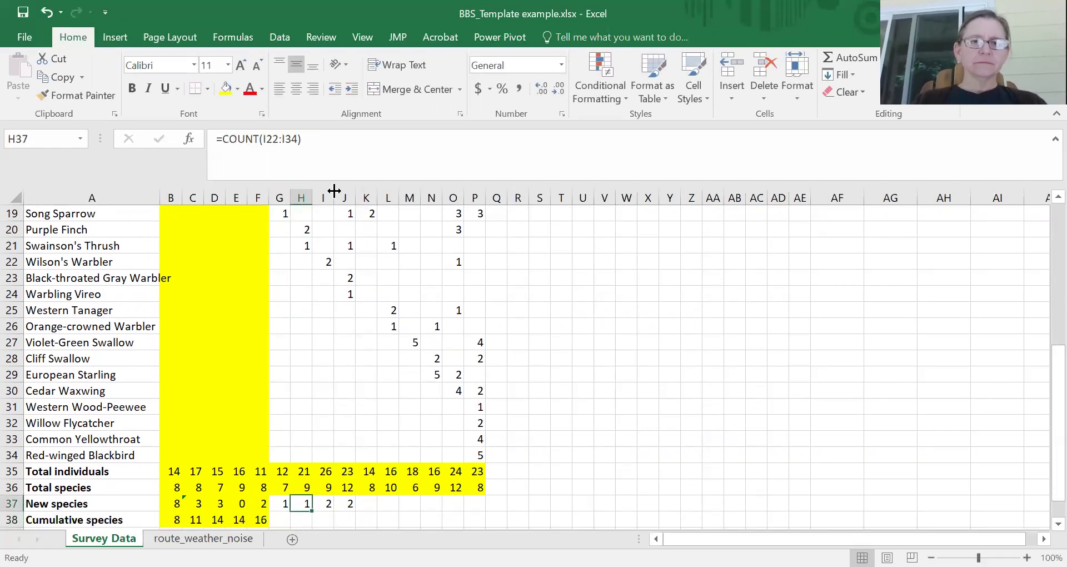
{"action": "left_click_drag", "start_coordinate": [263, 140], "coordinate": [299, 142]}
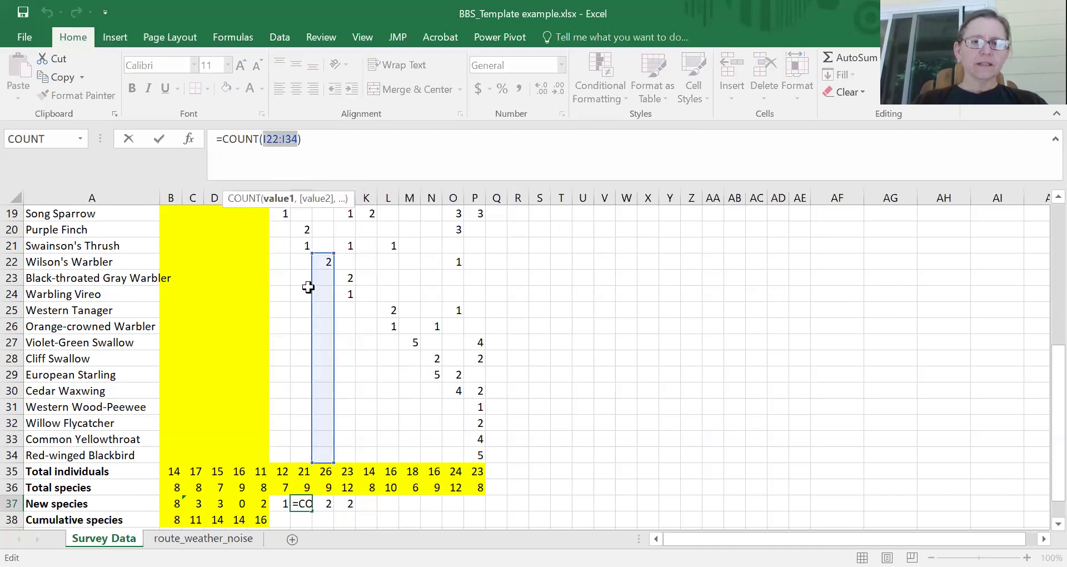
{"action": "left_click", "coordinate": [304, 243]}
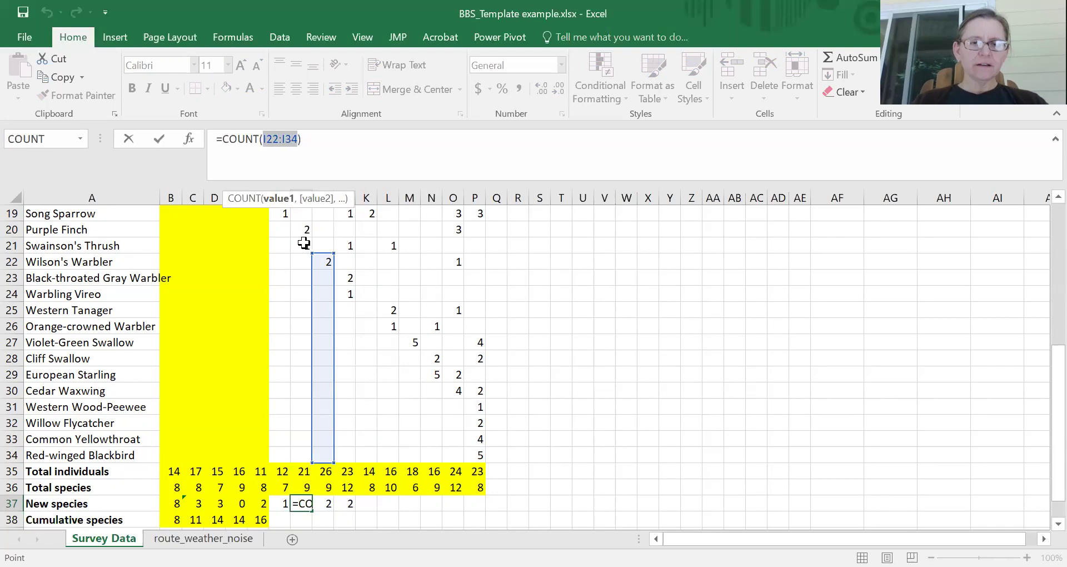
{"action": "left_click_drag", "start_coordinate": [304, 243], "coordinate": [298, 455]}
{"action": "key", "text": "Return"}
Change the New species formula in I37 to count the column I entries from row 22 through row 34
{"action": "key", "text": "Up"}
{"action": "key", "text": "Right"}
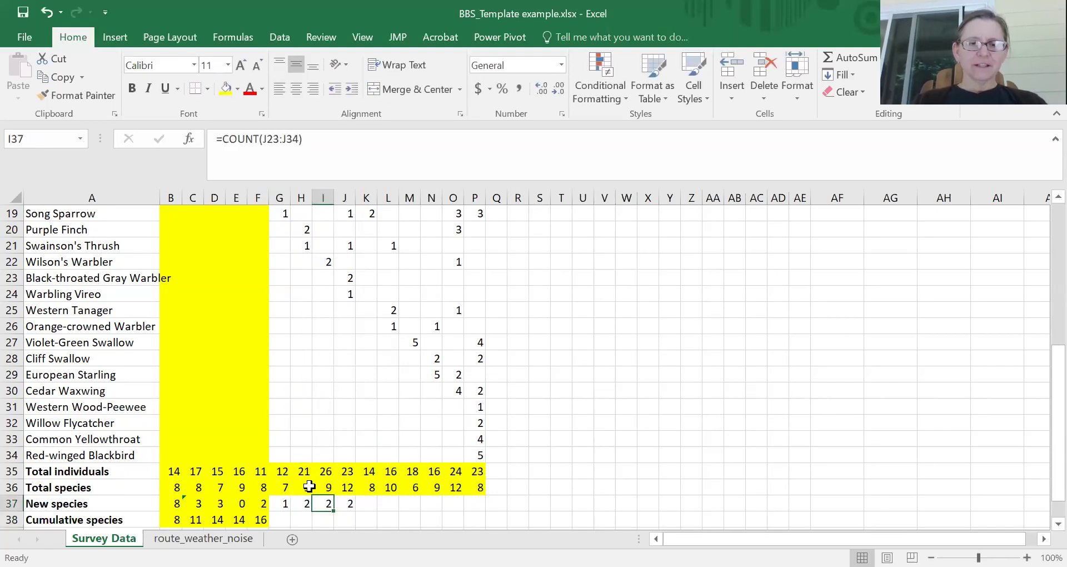
{"action": "left_click", "coordinate": [273, 140]}
{"action": "left_click_drag", "start_coordinate": [264, 139], "coordinate": [301, 139]}
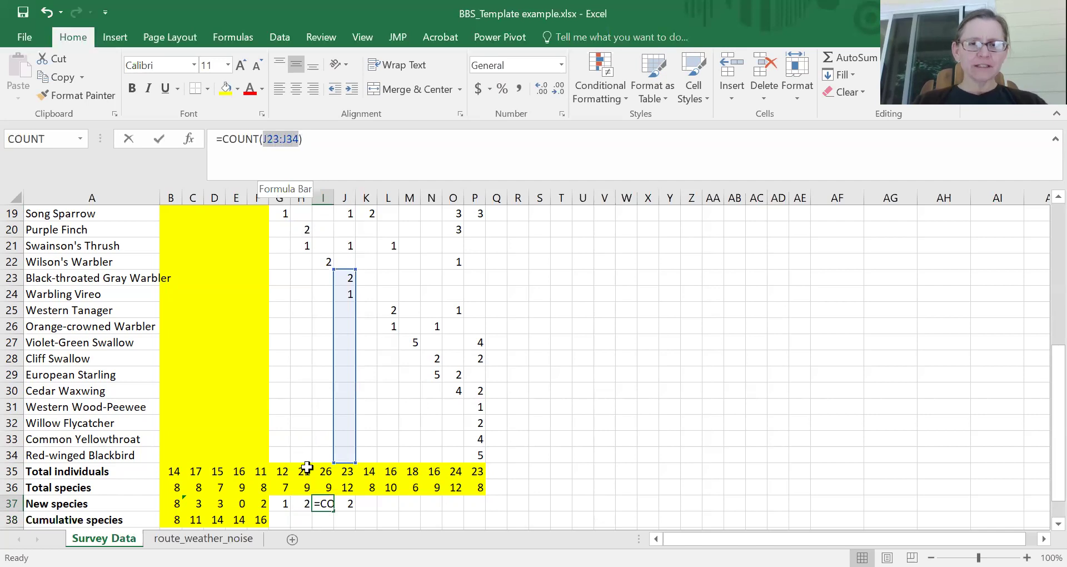
{"action": "left_click", "coordinate": [323, 455]}
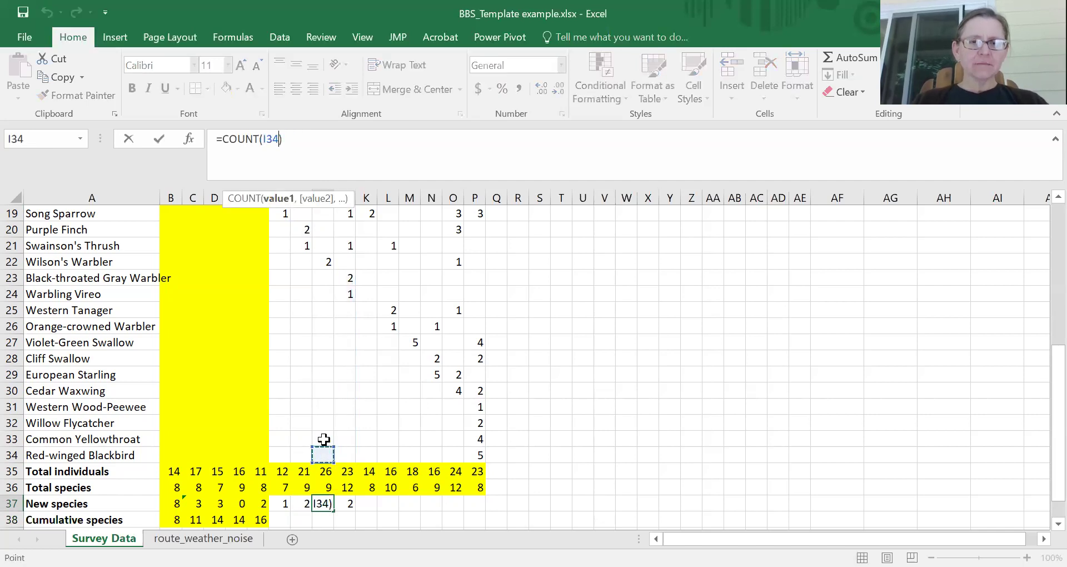
{"action": "left_click_drag", "start_coordinate": [323, 454], "coordinate": [321, 272]}
{"action": "key", "text": "Return"}
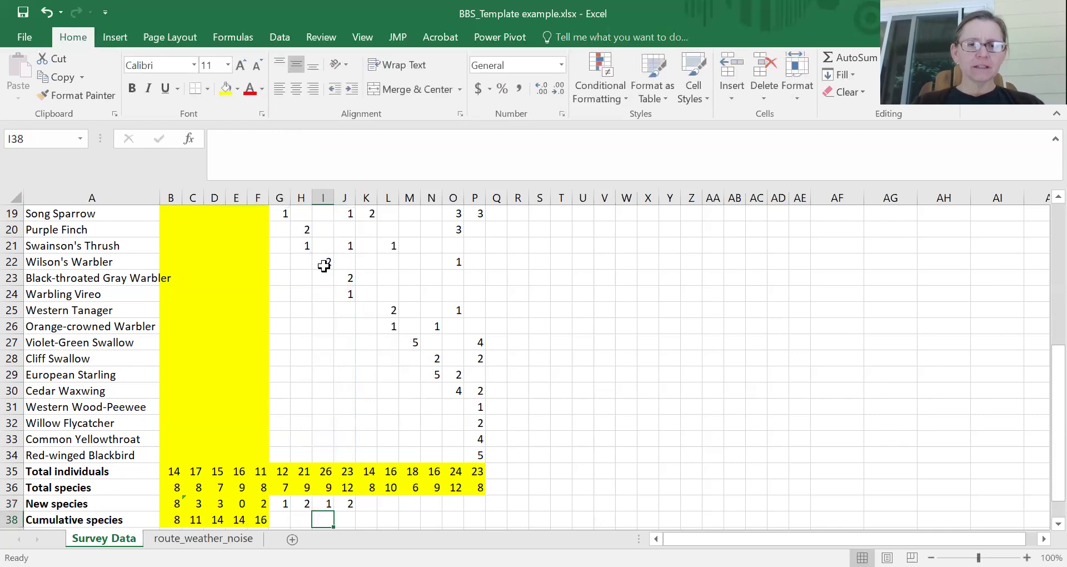
Check the range of the New species formula in J37 and enter =COUNT(K25:K34) in K37
{"action": "key", "text": "Up"}
{"action": "key", "text": "Right"}
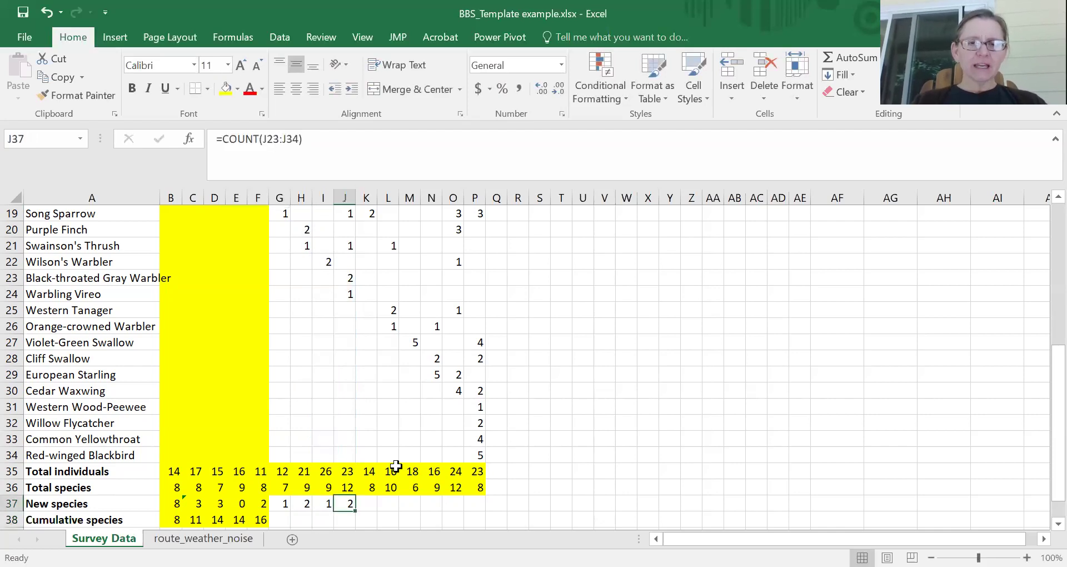
{"action": "left_click", "coordinate": [271, 139]}
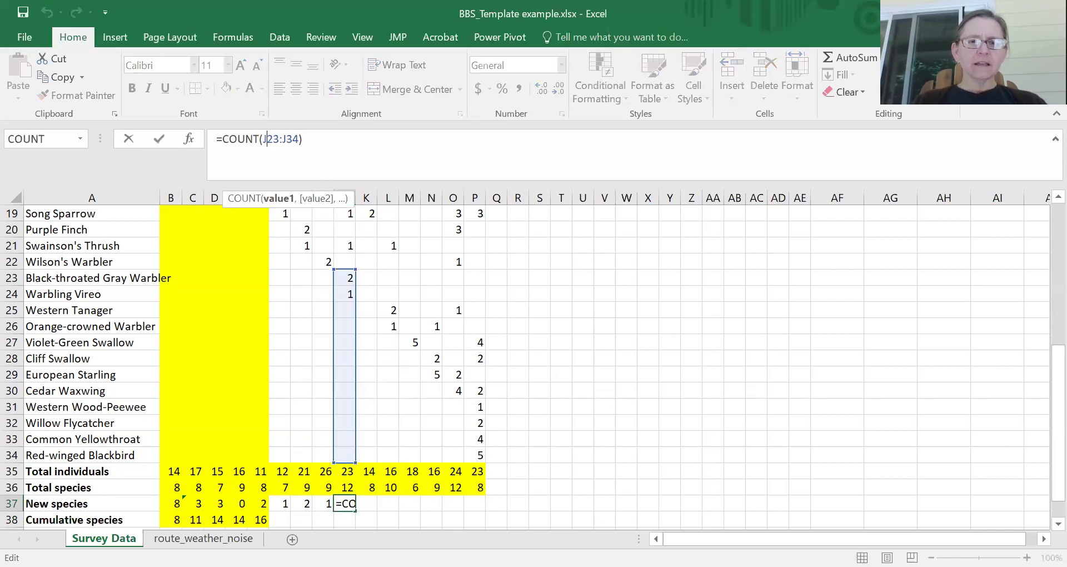
{"action": "key", "text": "Return"}
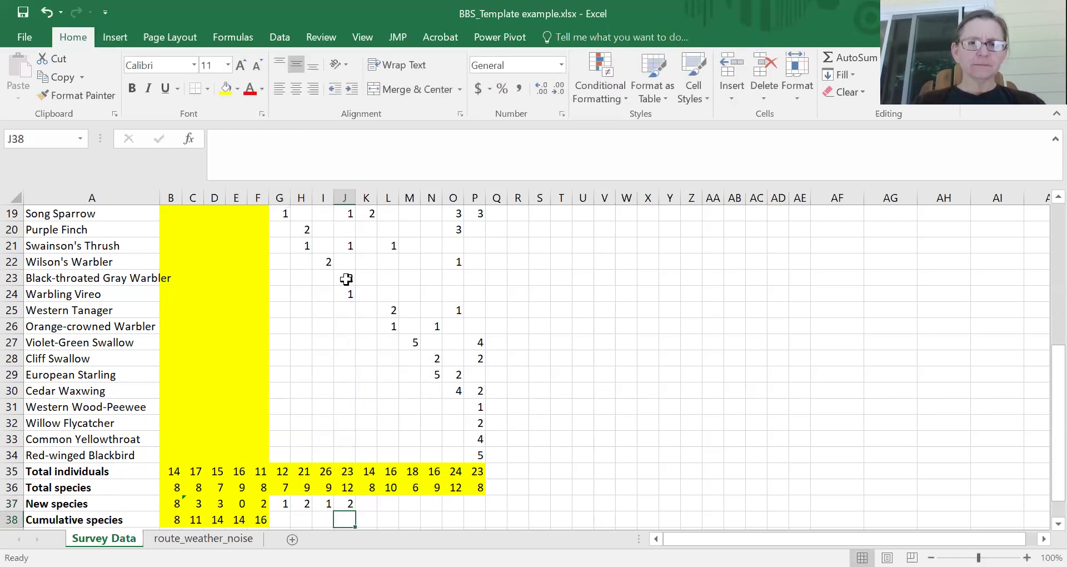
{"action": "left_click", "coordinate": [366, 503]}
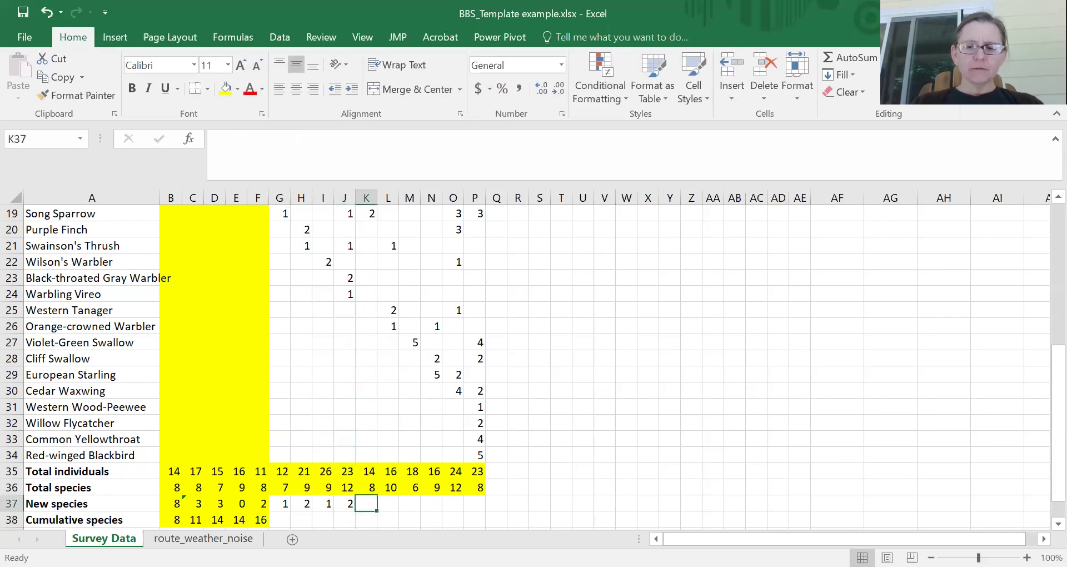
{"action": "type", "text": "="}
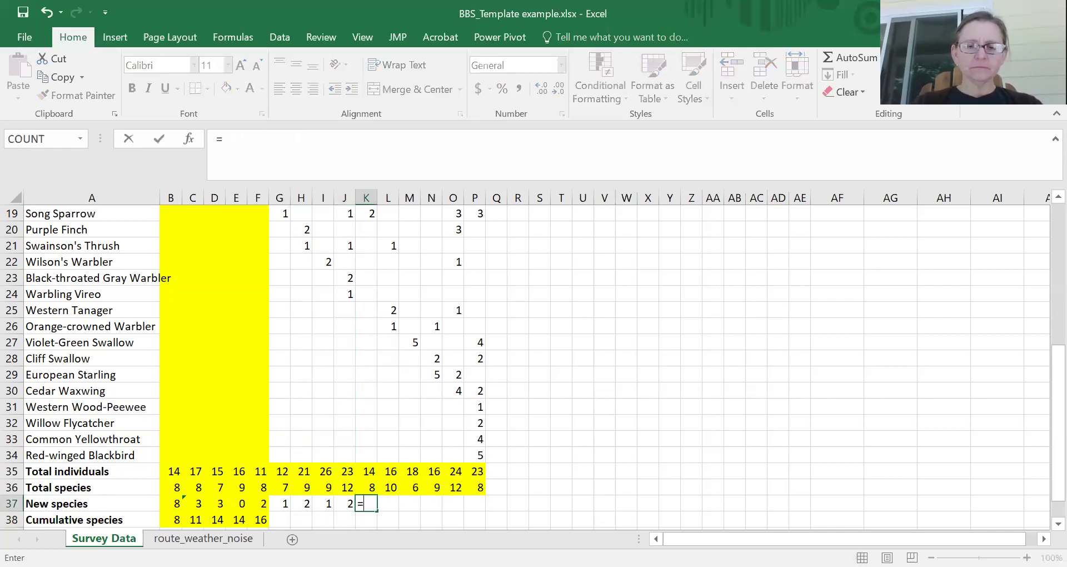
{"action": "type", "text": "count("}
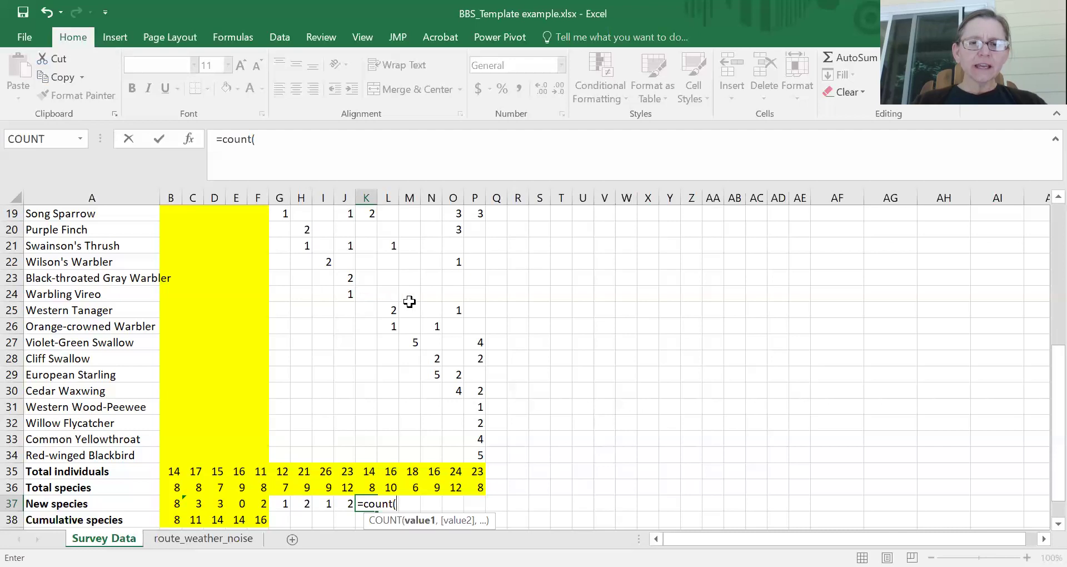
{"action": "left_click", "coordinate": [365, 312]}
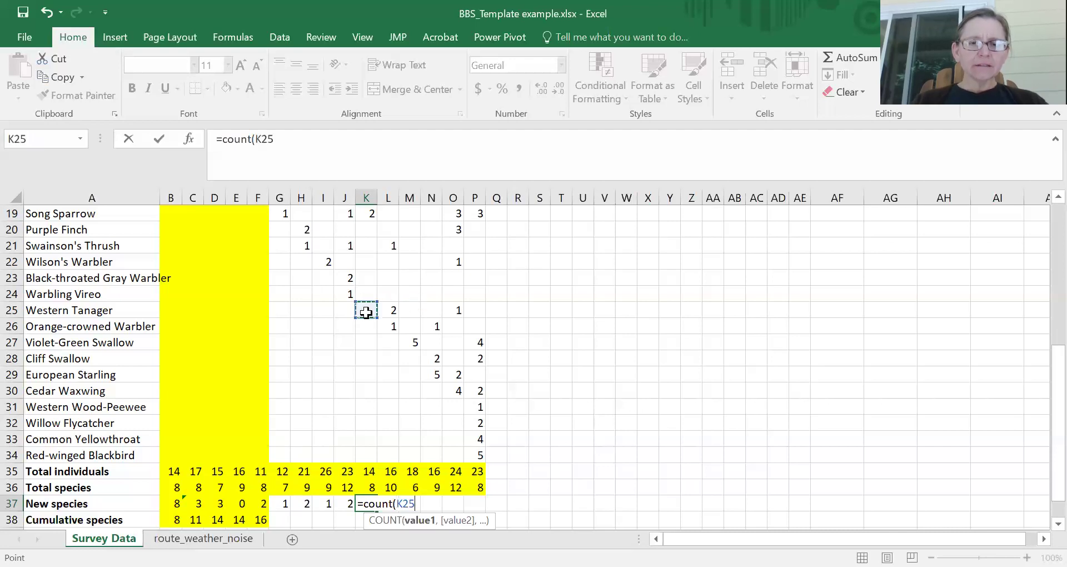
{"action": "left_click_drag", "start_coordinate": [366, 312], "coordinate": [359, 452]}
{"action": "key", "text": "Return"}
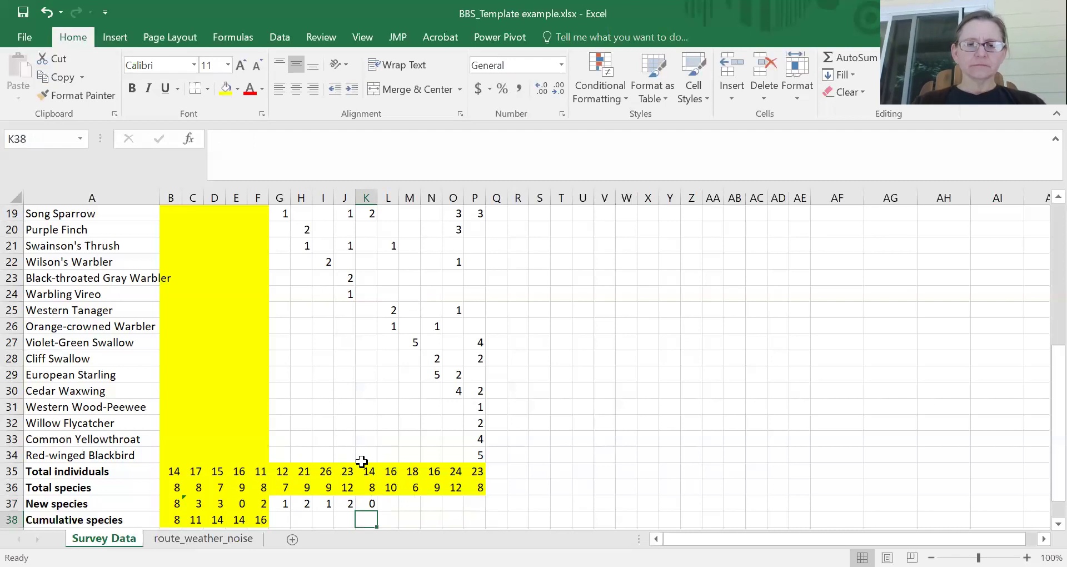
Enter a New species formula in L37 that counts the column L entries in L25:L34
{"action": "key", "text": "Up"}
{"action": "key", "text": "Right"}
{"action": "type", "text": "="}
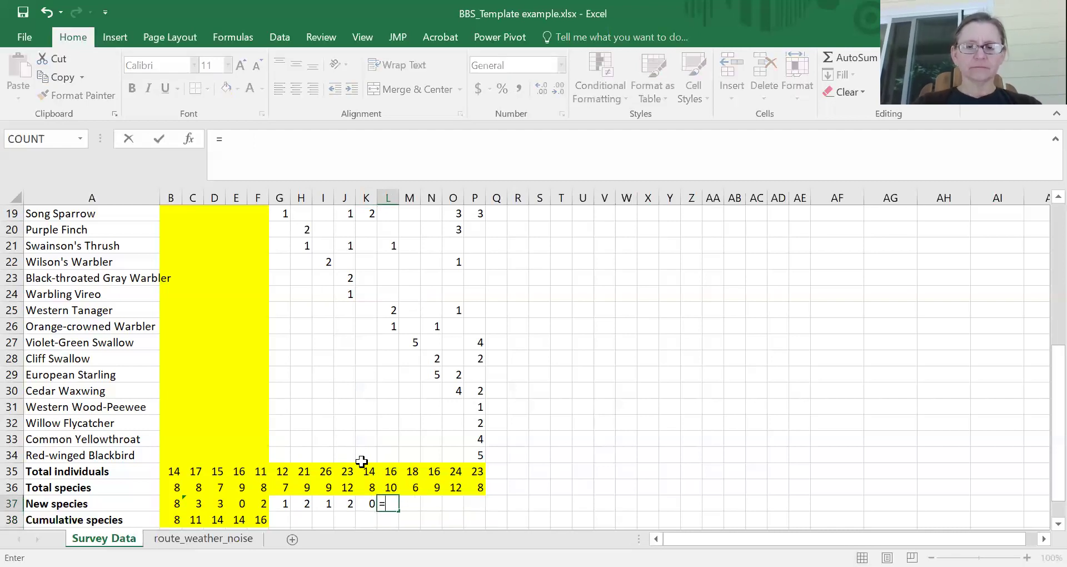
{"action": "type", "text": "count("}
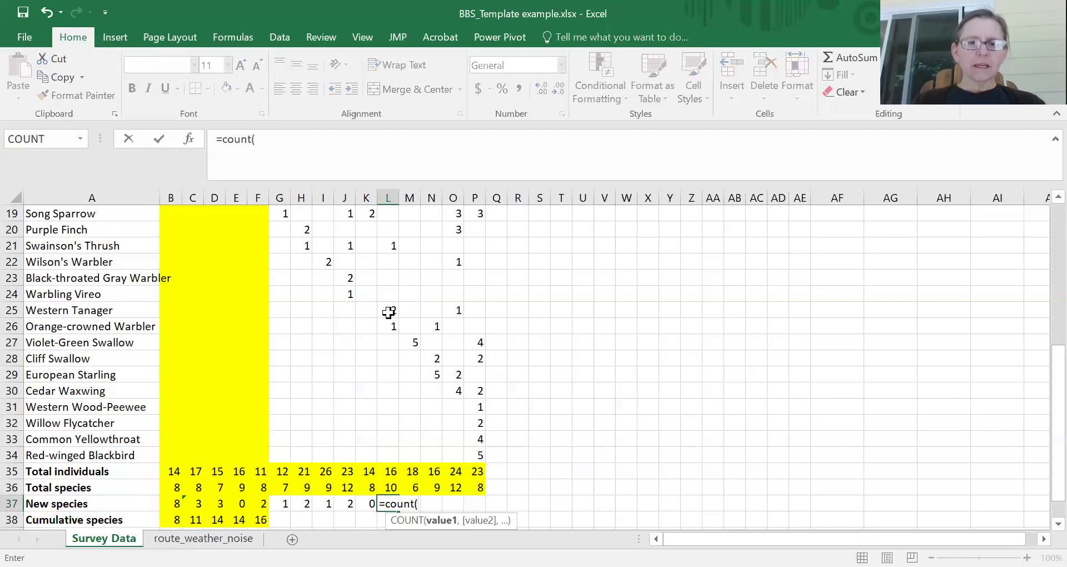
{"action": "left_click", "coordinate": [385, 314]}
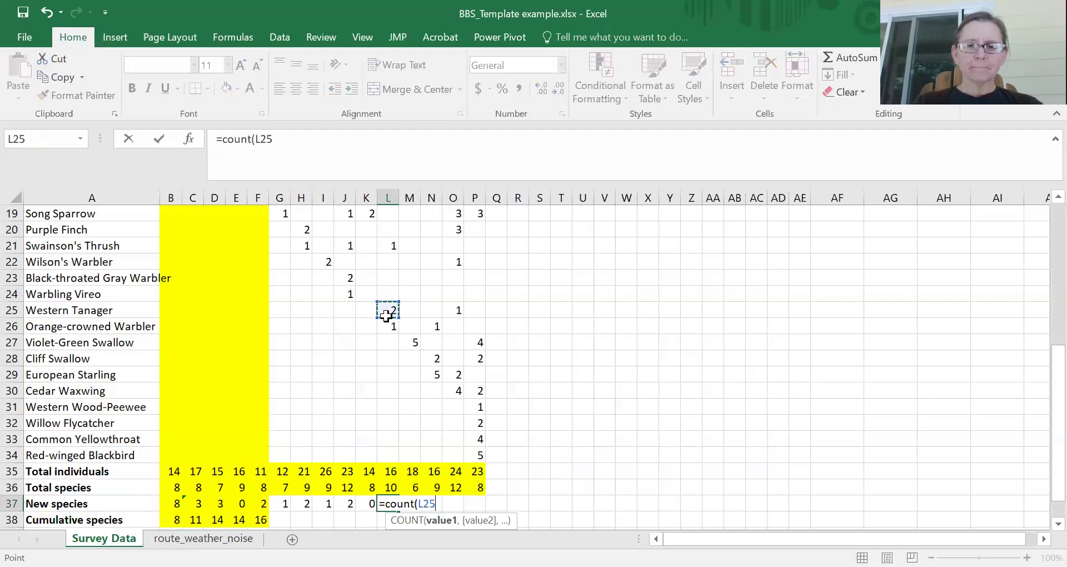
{"action": "left_click_drag", "start_coordinate": [386, 315], "coordinate": [382, 454]}
{"action": "key", "text": "Return"}
Enter a New species COUNT formula in M37 for the column M entries starting at row 27
{"action": "key", "text": "Up"}
{"action": "key", "text": "Right"}
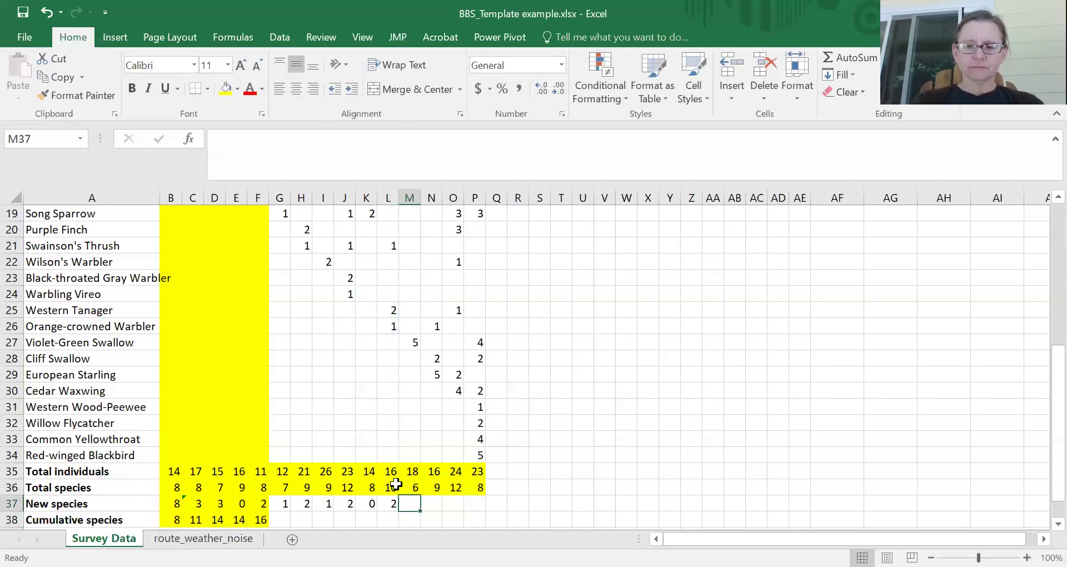
{"action": "type", "text": "="}
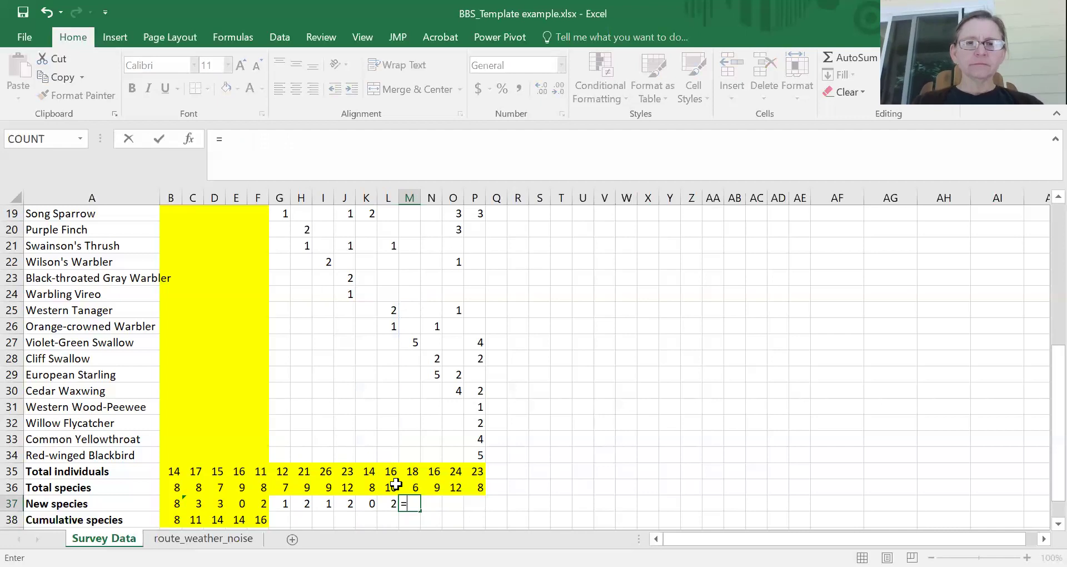
{"action": "type", "text": "count("}
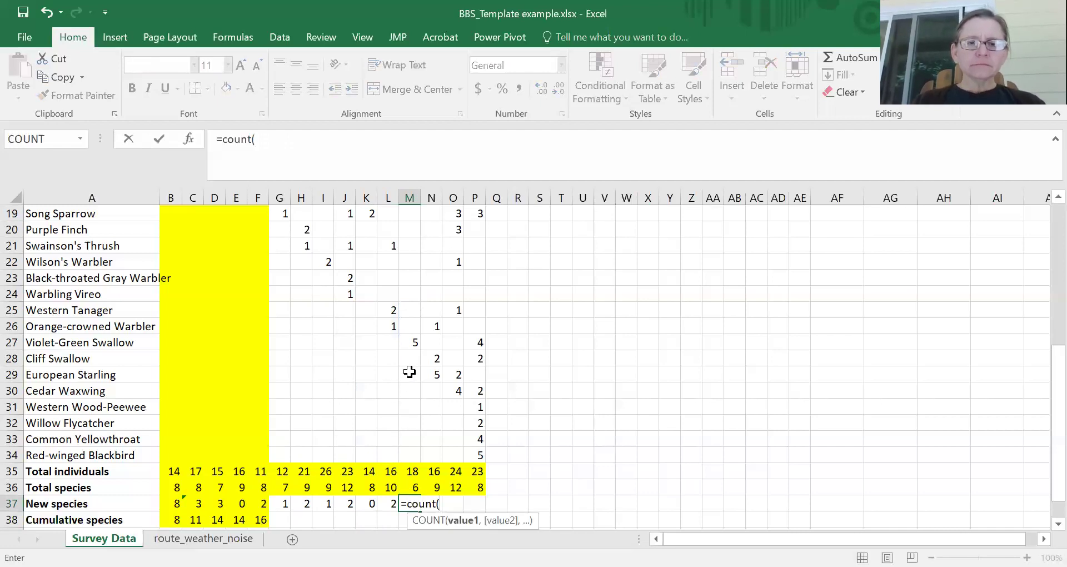
{"action": "left_click", "coordinate": [410, 342]}
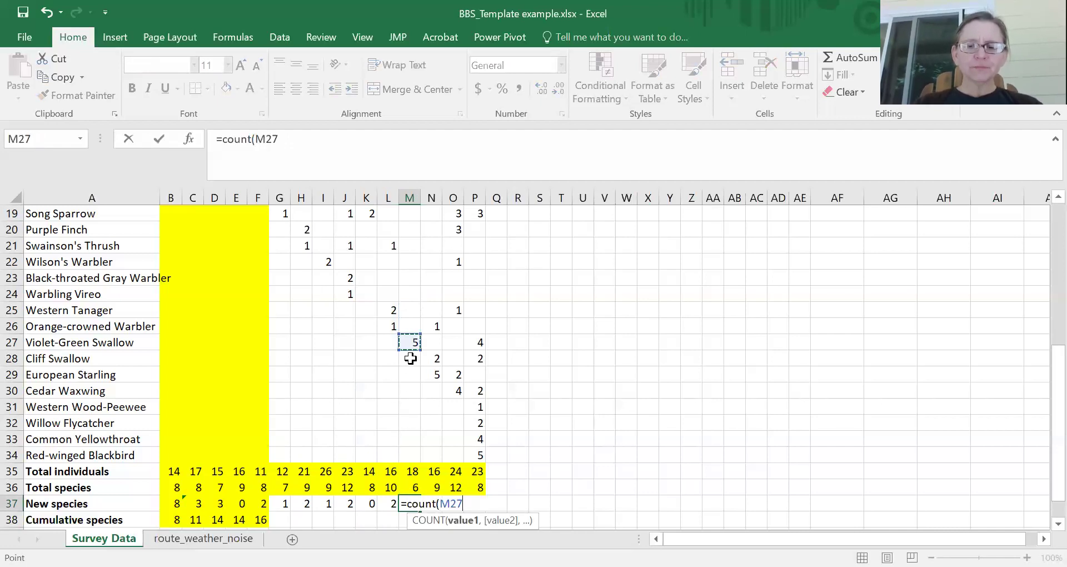
{"action": "key", "text": "Return"}
Enter =COUNT(N28:N34) as the New species formula in N37
{"action": "key", "text": "Up"}
{"action": "key", "text": "Right"}
{"action": "type", "text": "="}
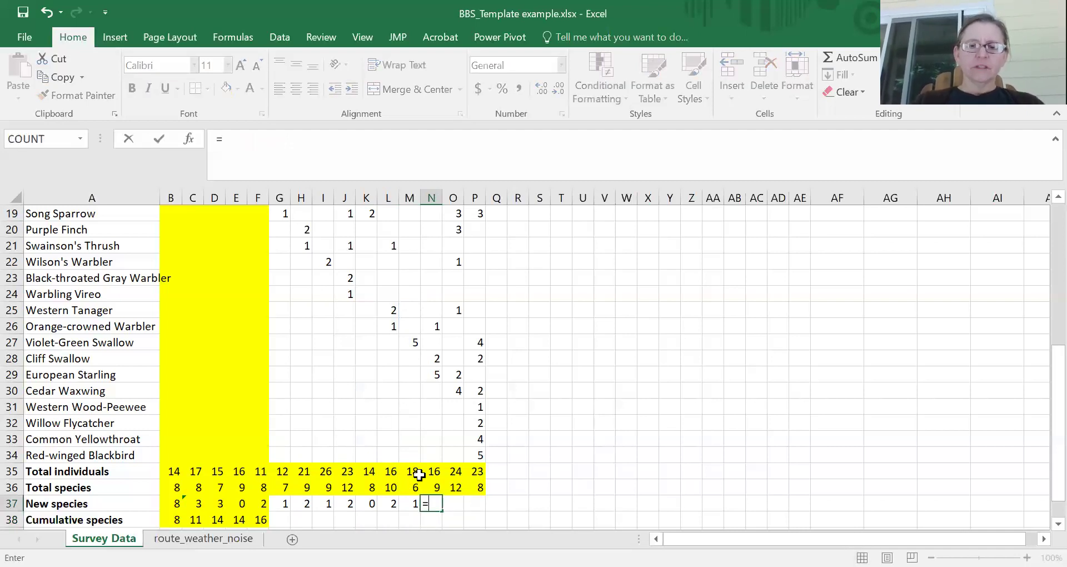
{"action": "type", "text": "count("}
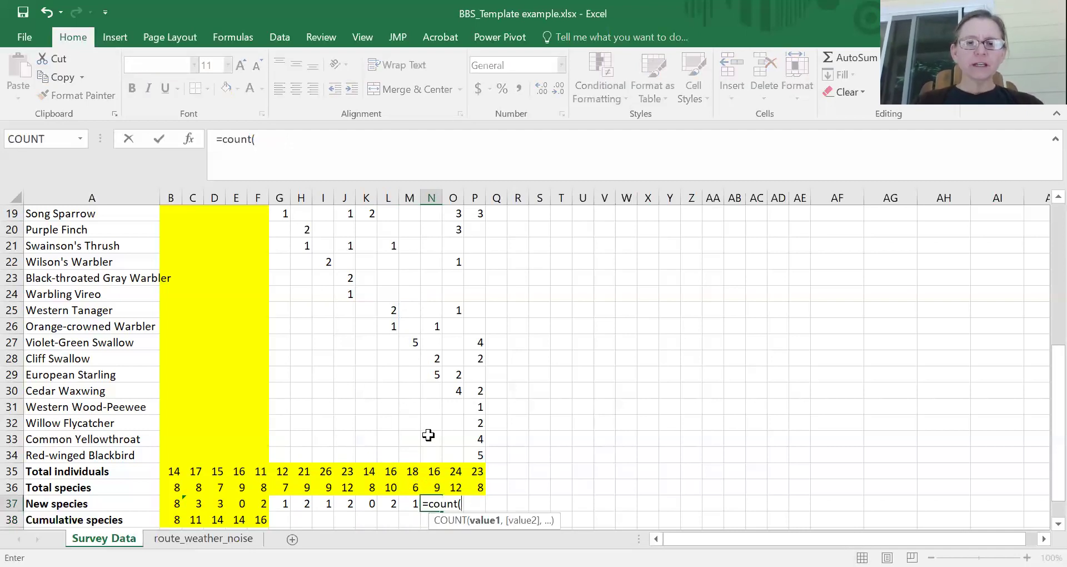
{"action": "left_click", "coordinate": [434, 361]}
{"action": "left_click_drag", "start_coordinate": [434, 361], "coordinate": [431, 452]}
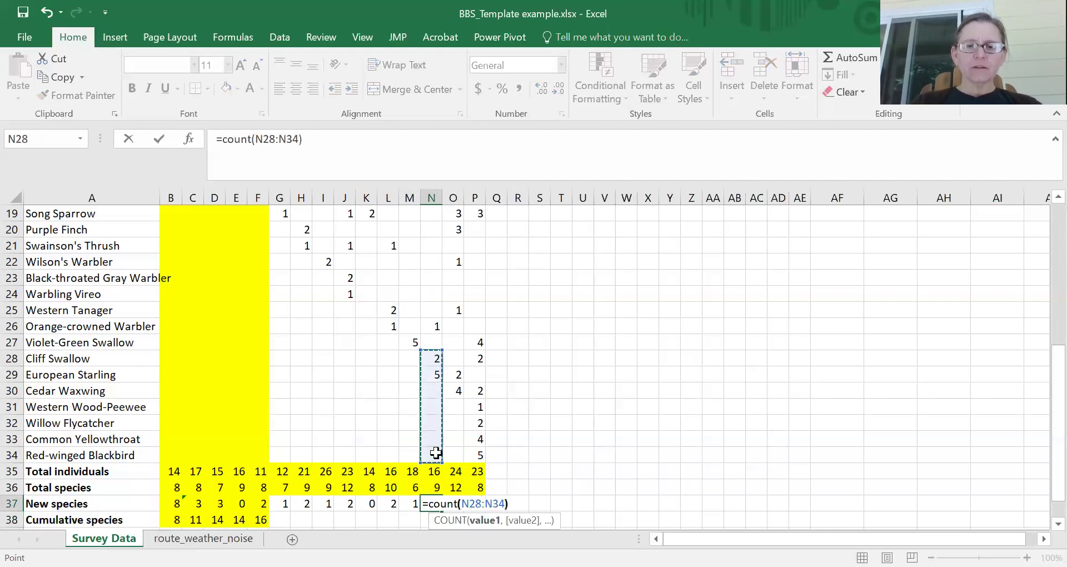
{"action": "key", "text": "Return"}
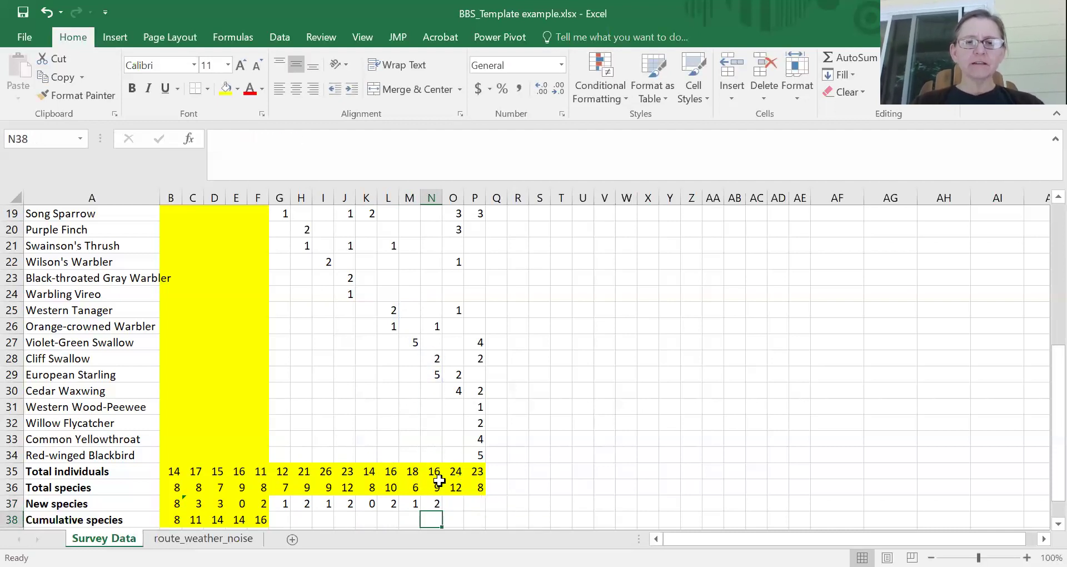
Enter a New species COUNT formula in O37 for the column O entries starting at row 30
{"action": "key", "text": "Up"}
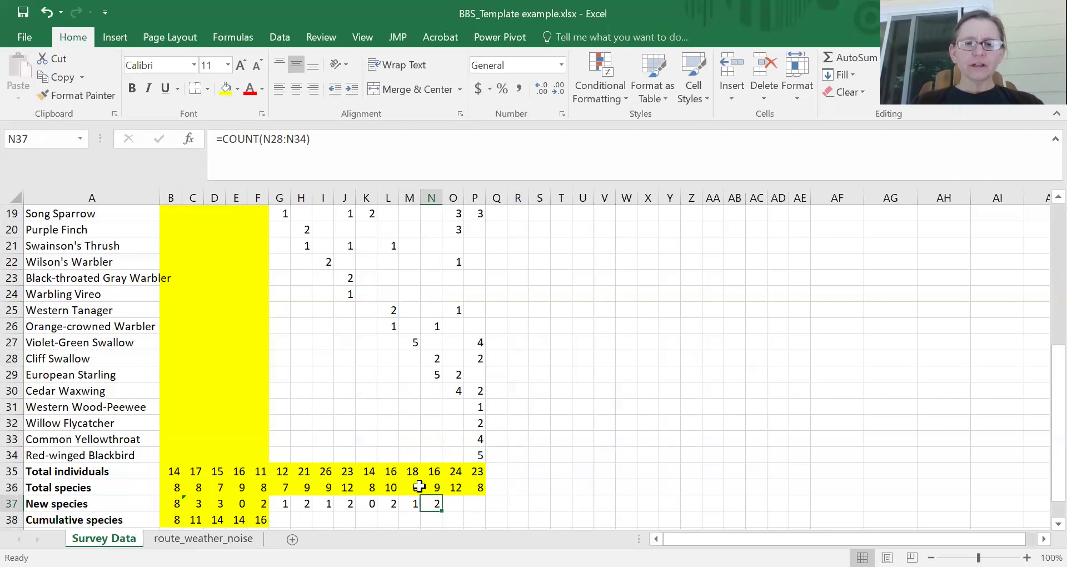
{"action": "key", "text": "Right"}
{"action": "type", "text": "="}
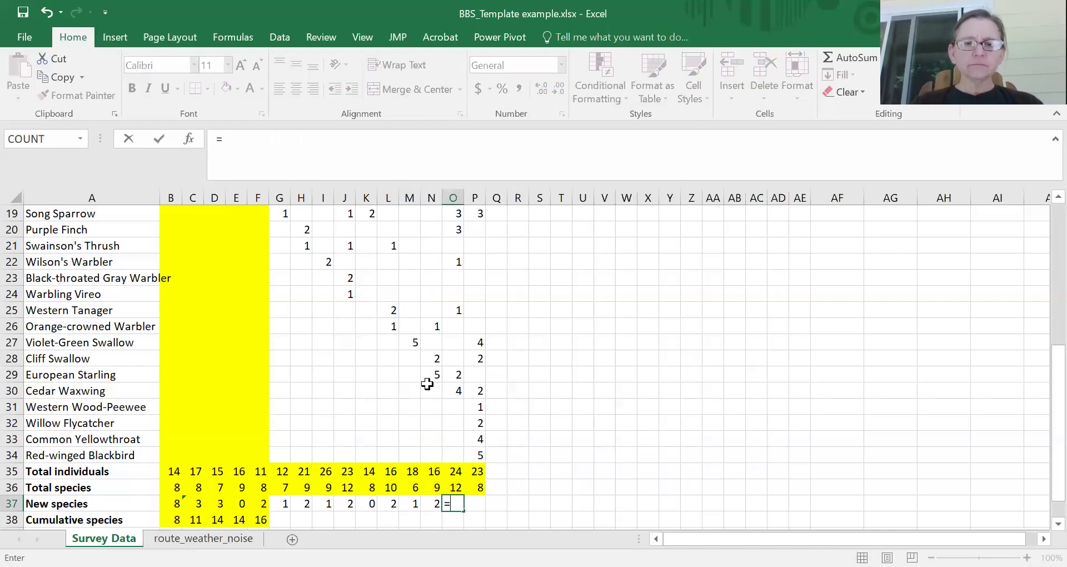
{"action": "type", "text": "count("}
{"action": "left_click", "coordinate": [457, 389]}
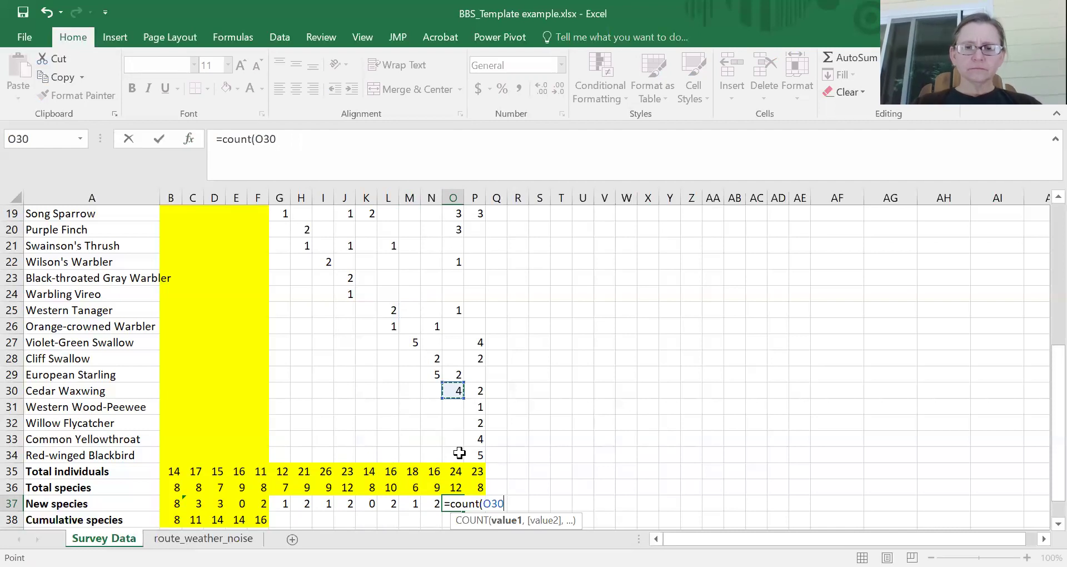
{"action": "key", "text": "Tab"}
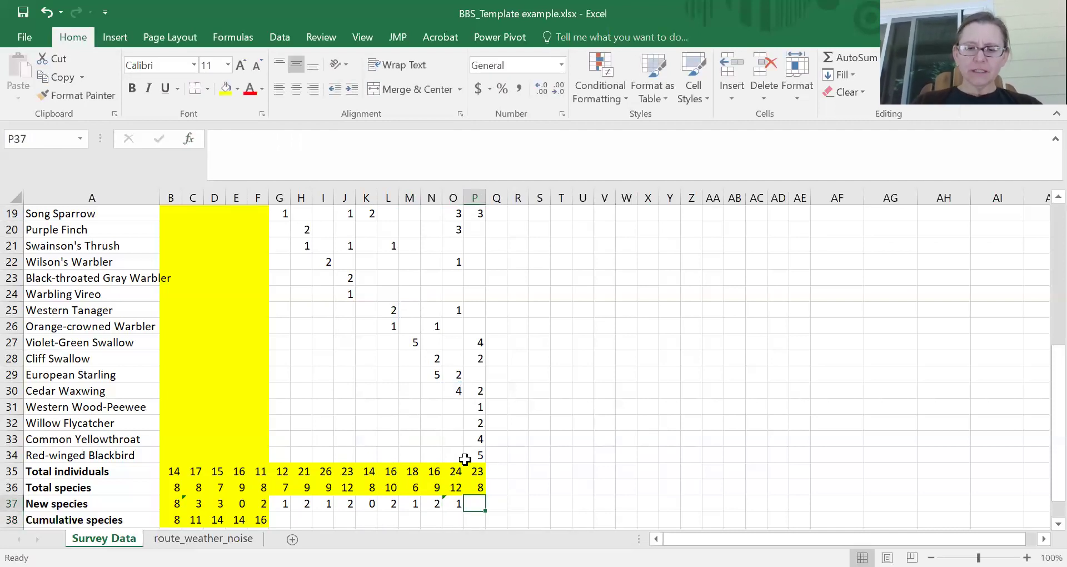
Enter a New species formula in P37 that counts the column P entries in P31:P34
{"action": "type", "text": "="}
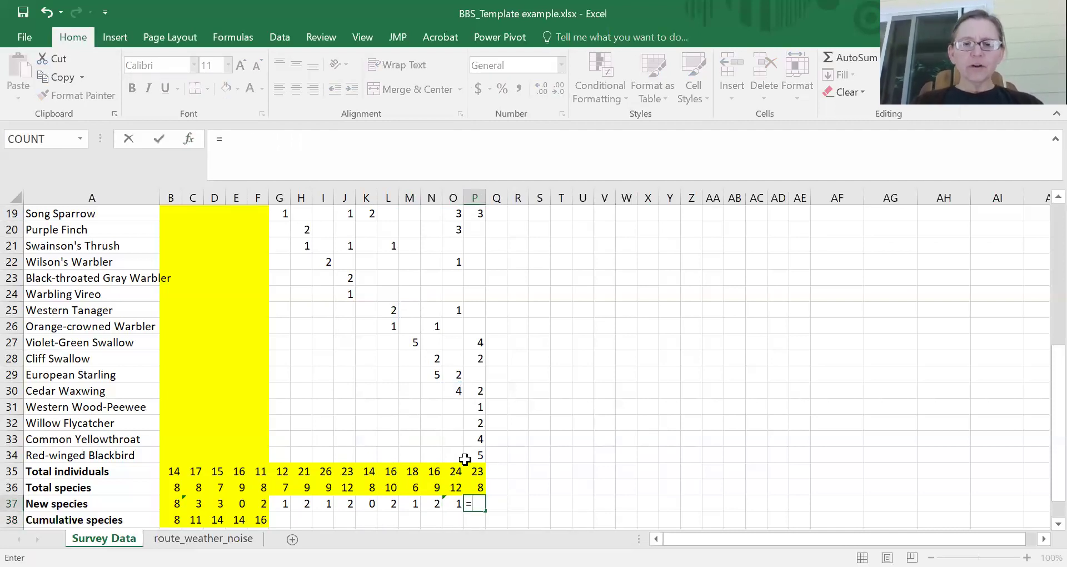
{"action": "type", "text": "count("}
{"action": "left_click", "coordinate": [475, 408]}
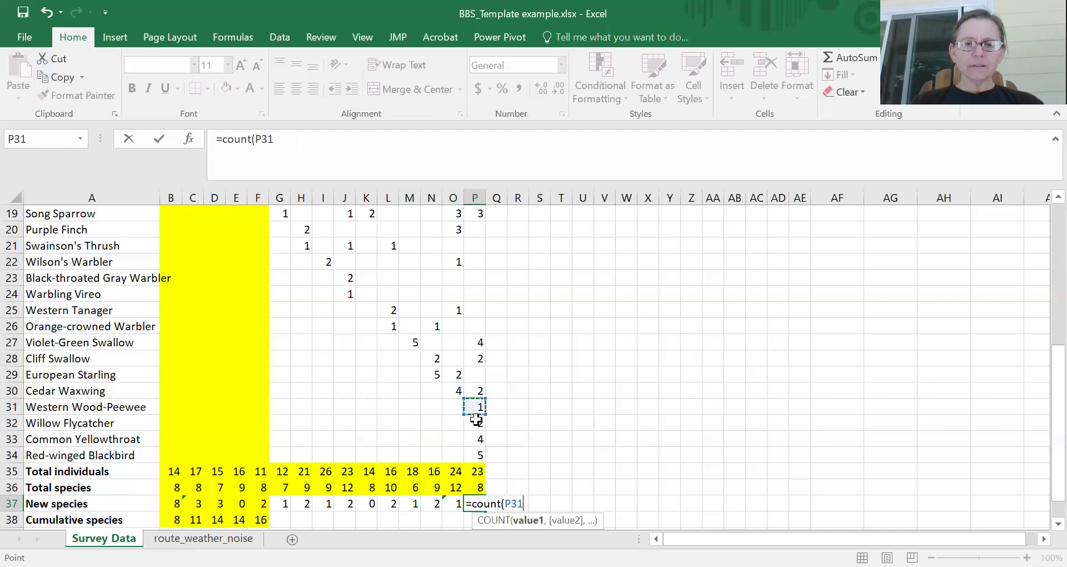
{"action": "left_click_drag", "start_coordinate": [477, 420], "coordinate": [476, 455]}
{"action": "key", "text": "Return"}
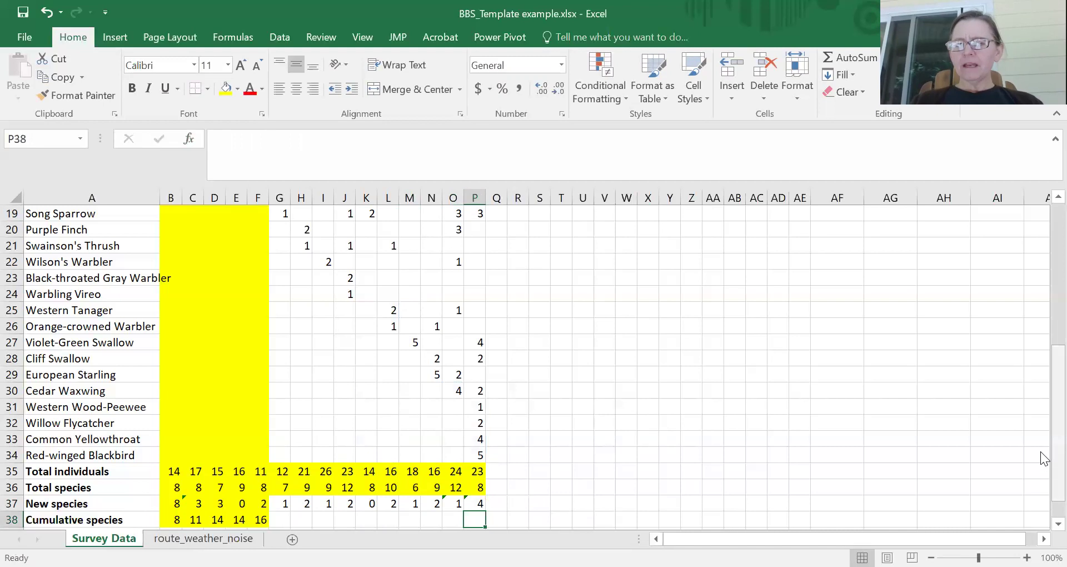
Fill the Cumulative species formula from C38 across the row to P38
{"action": "scroll", "coordinate": [1041, 452], "scroll_direction": "down", "scroll_amount": 1}
{"action": "left_click", "coordinate": [171, 489]}
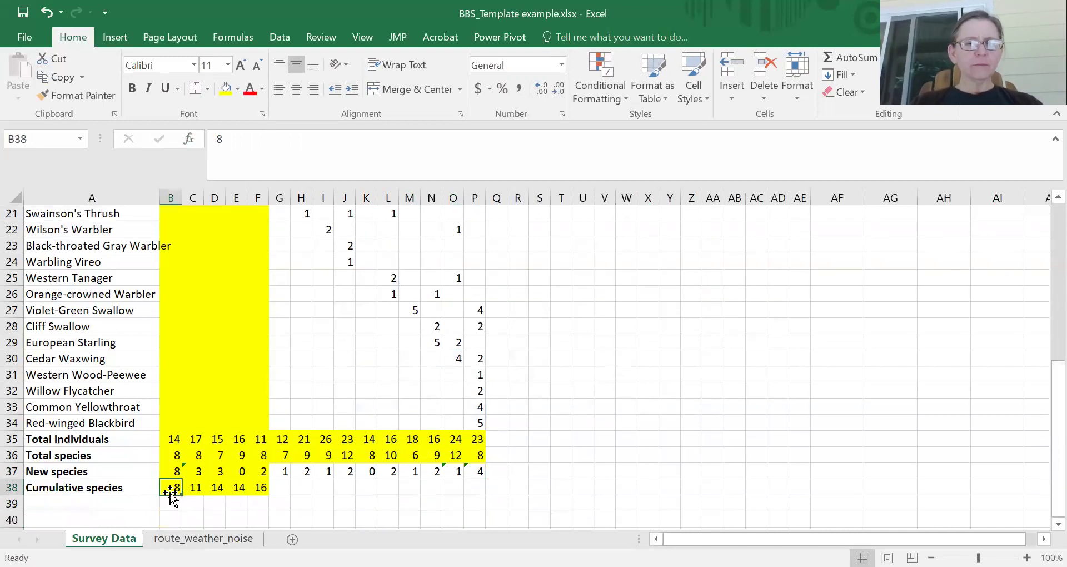
{"action": "key", "text": "Right"}
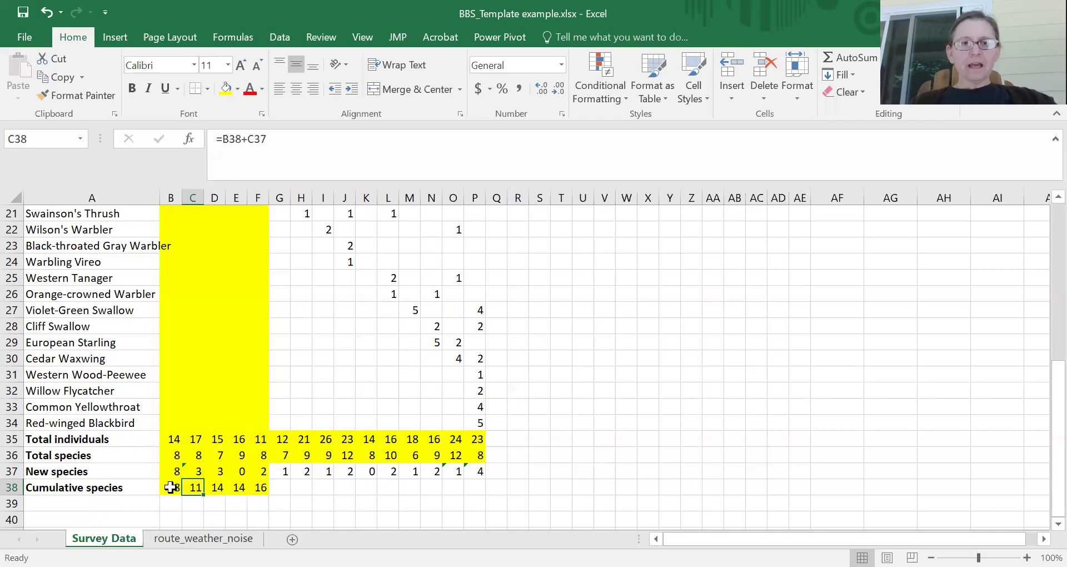
{"action": "left_click_drag", "start_coordinate": [203, 494], "coordinate": [476, 490]}
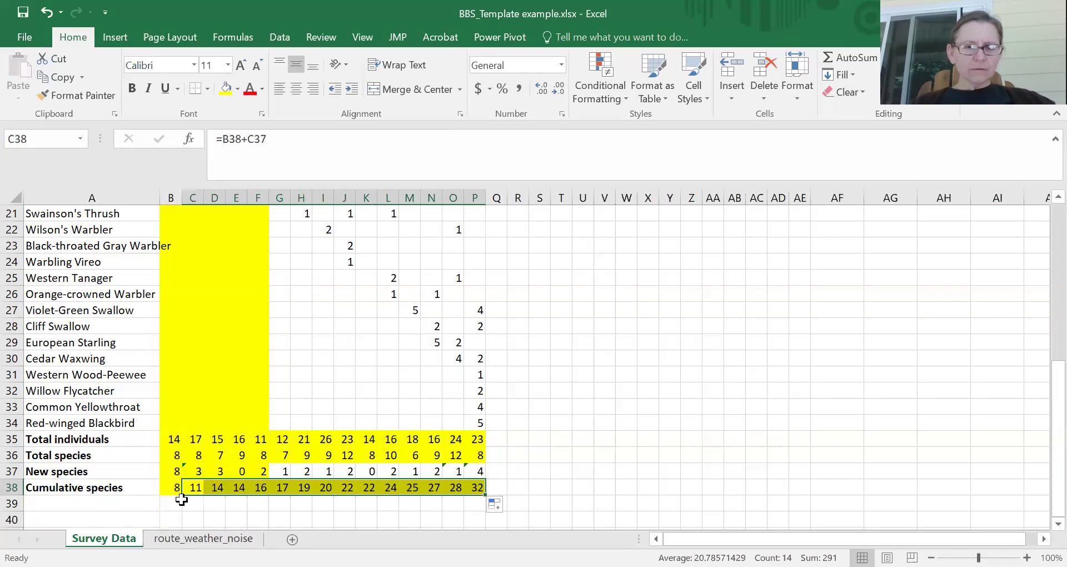
Check the Cumulative species formulas cell by cell in row 38 from D38 to N38
{"action": "key", "text": "Right"}
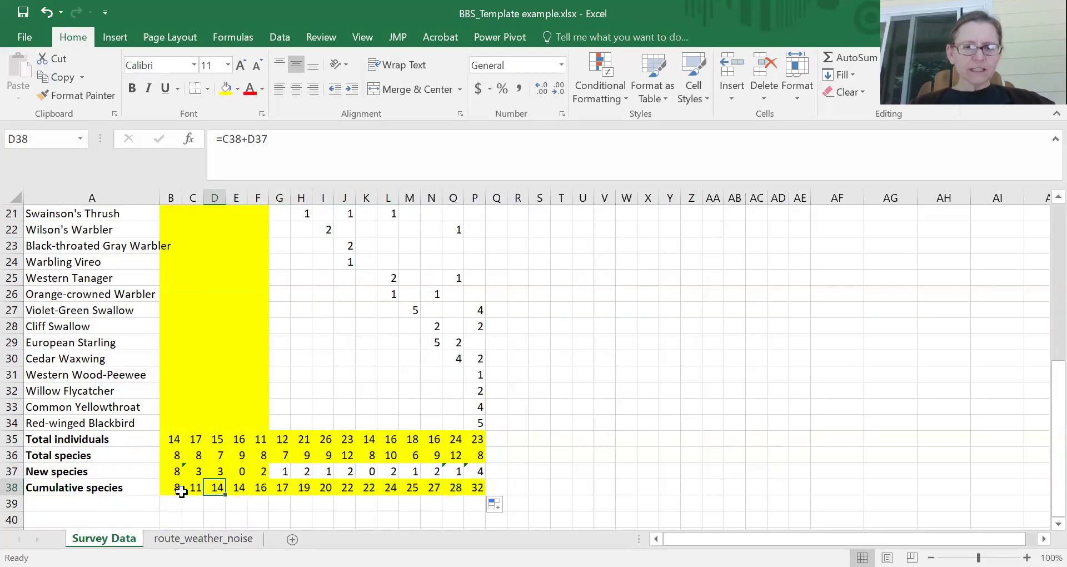
{"action": "key", "text": "Right"}
{"action": "key", "text": "Right"}
{"action": "key", "text": "Right"}
{"action": "key", "text": "Right"}
{"action": "key", "text": "Right"}
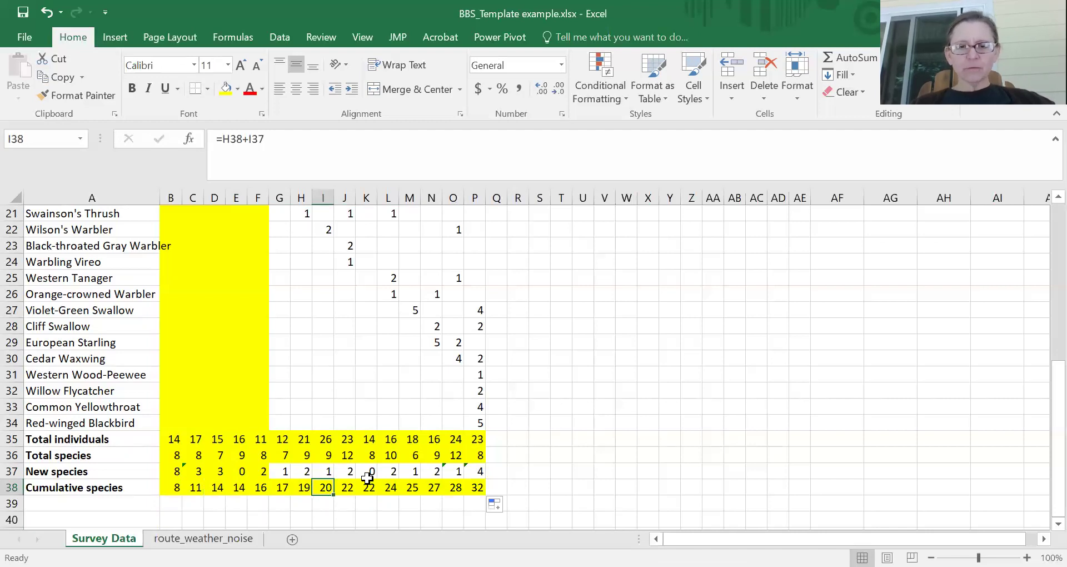
{"action": "key", "text": "Right"}
{"action": "key", "text": "Right"}
{"action": "key", "text": "Right"}
{"action": "key", "text": "Right"}
{"action": "key", "text": "Right"}
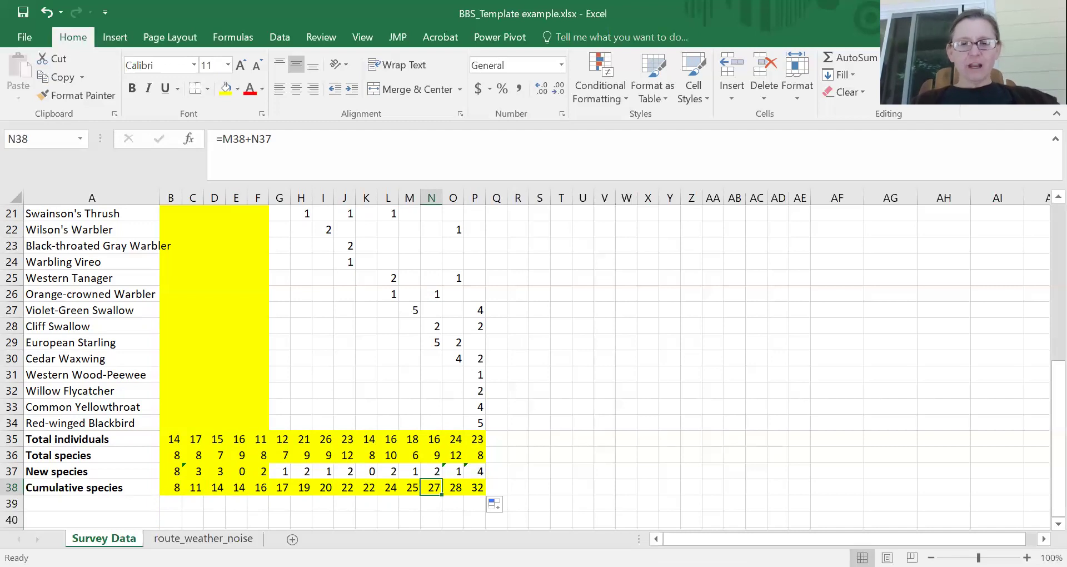
Copy the Cumulative species row A38:P38 and paste it with formulas and formatting starting at A44
{"action": "left_click_drag", "start_coordinate": [49, 487], "coordinate": [478, 483]}
{"action": "key", "text": "ctrl+c"}
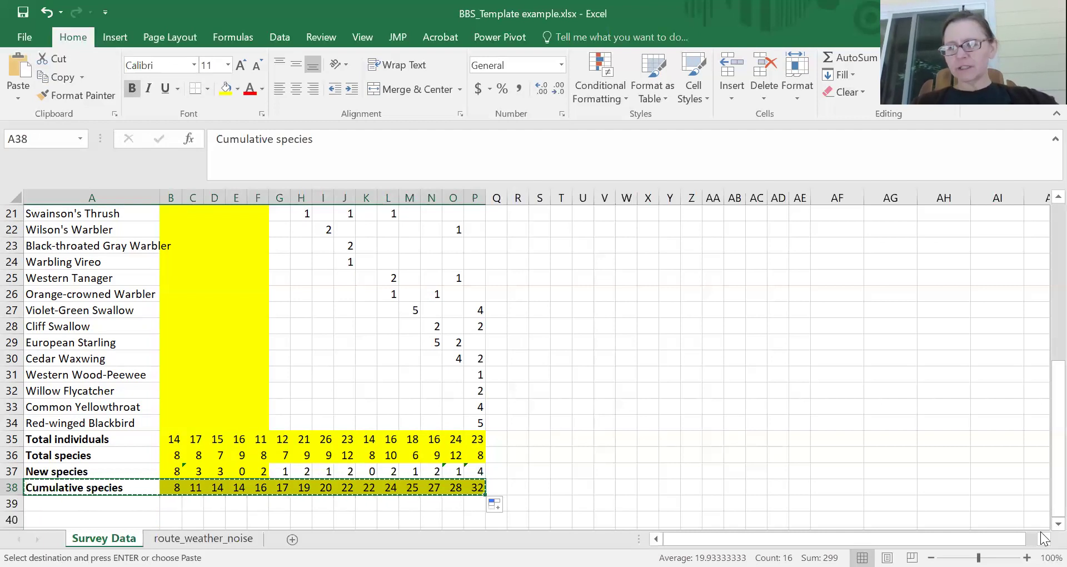
{"action": "scroll", "coordinate": [1043, 532], "scroll_direction": "down", "scroll_amount": 2}
{"action": "scroll", "coordinate": [1042, 533], "scroll_direction": "down", "scroll_amount": 2}
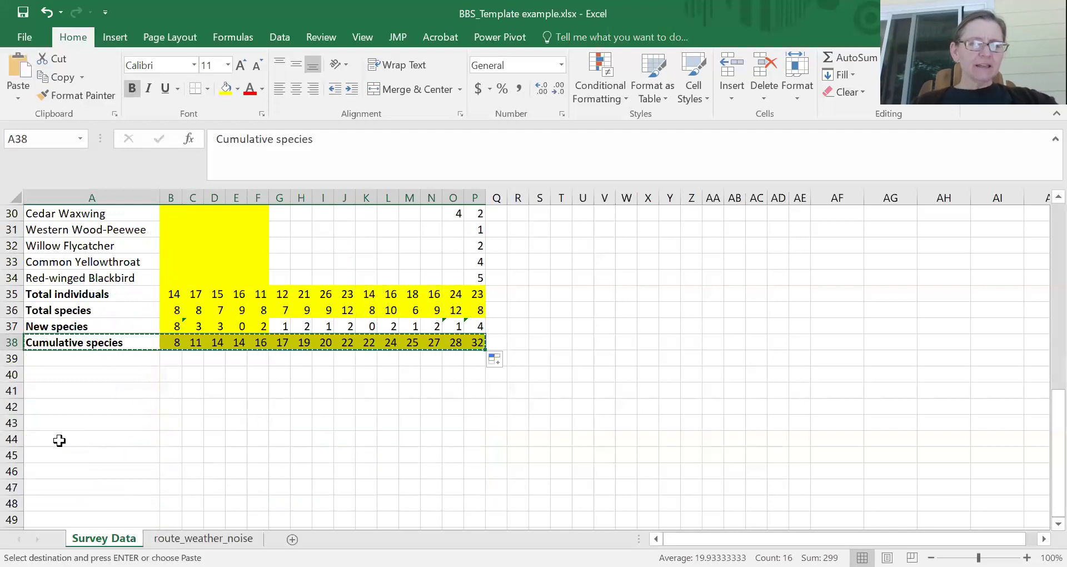
{"action": "left_click", "coordinate": [59, 439]}
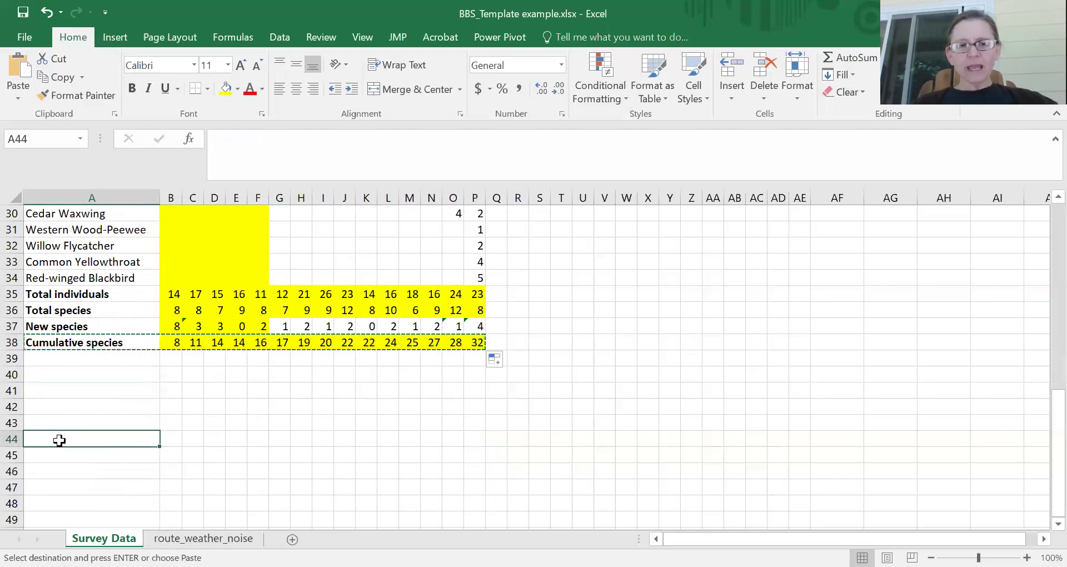
{"action": "right_click", "coordinate": [52, 440]}
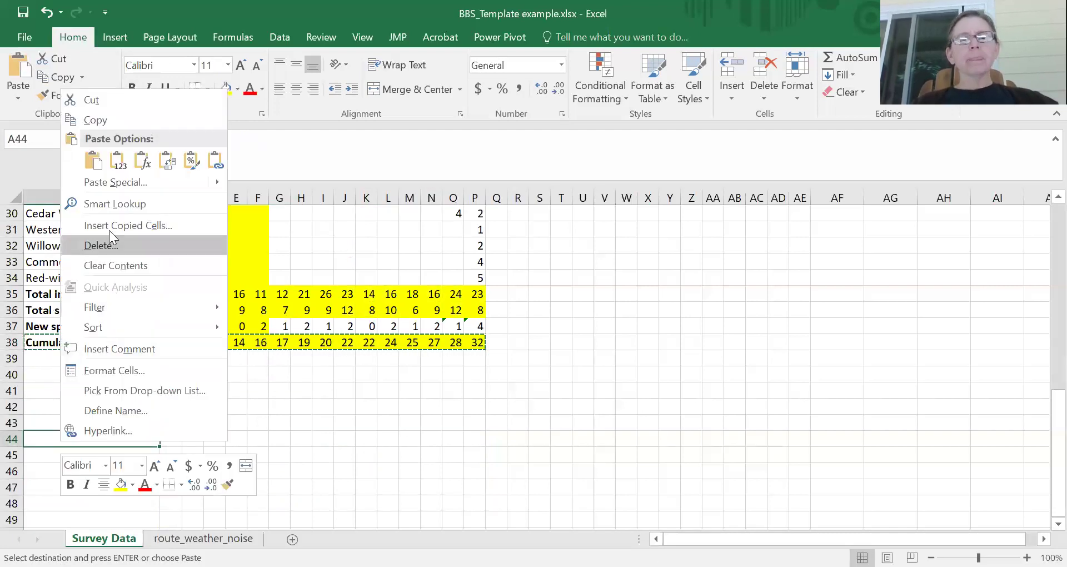
{"action": "left_click", "coordinate": [117, 162]}
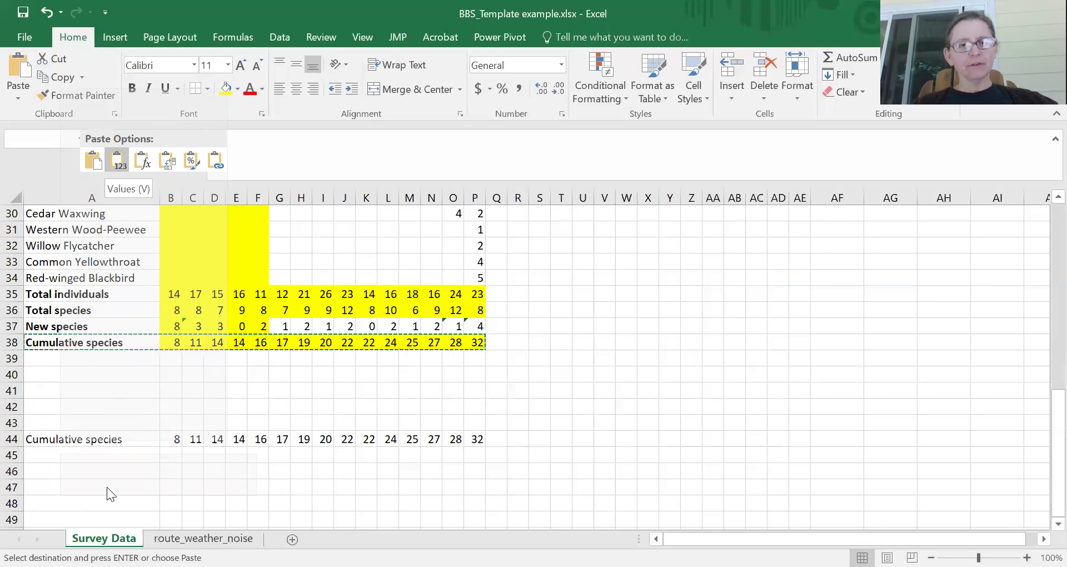
{"action": "right_click", "coordinate": [60, 441]}
{"action": "key", "text": "Escape"}
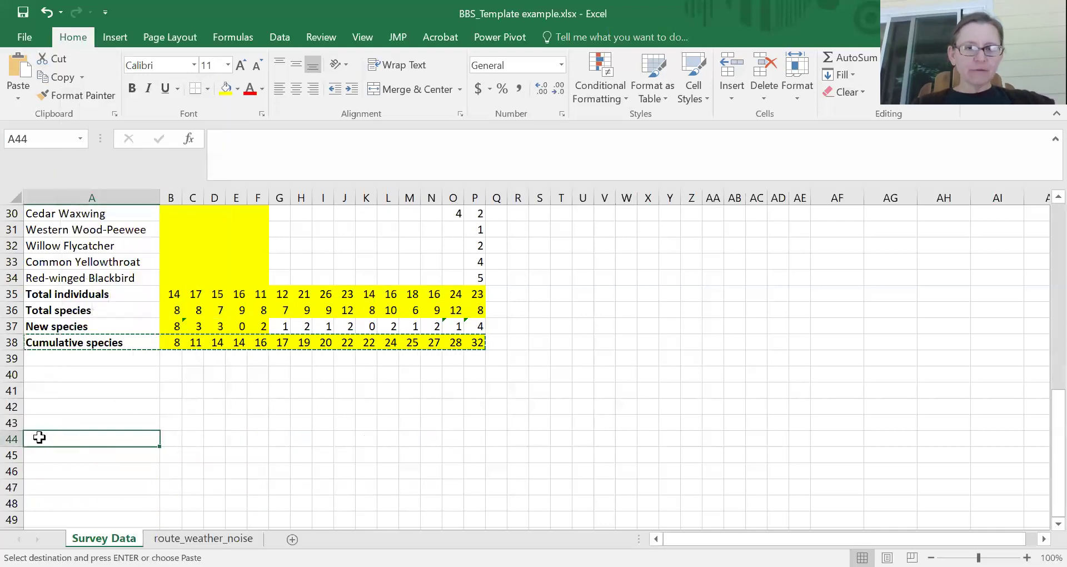
{"action": "key", "text": "ctrl+v"}
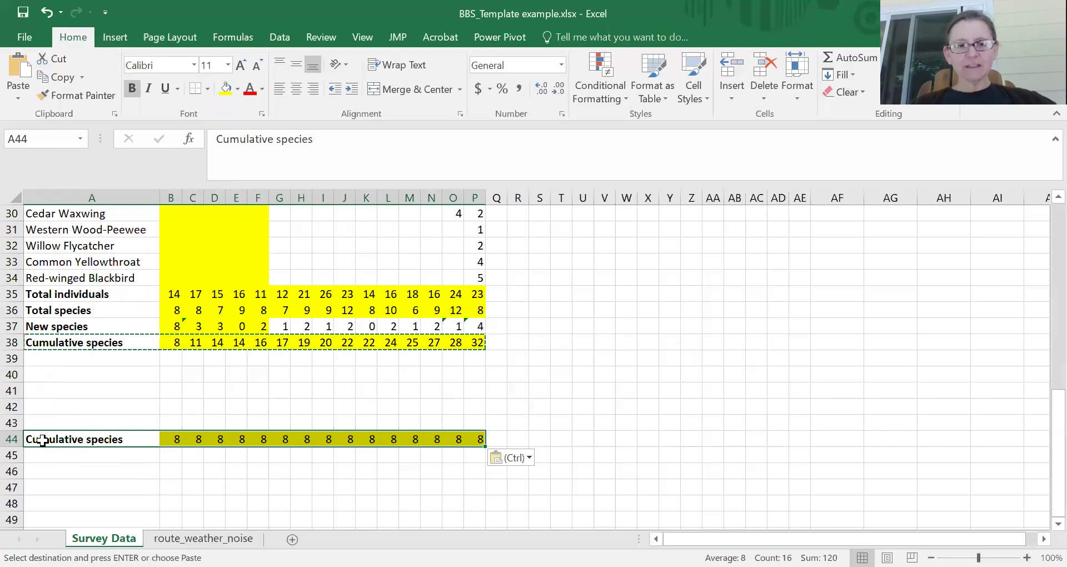
Paste the copied Cumulative species row as values only over row 44 and check several of its cells
{"action": "right_click", "coordinate": [42, 440]}
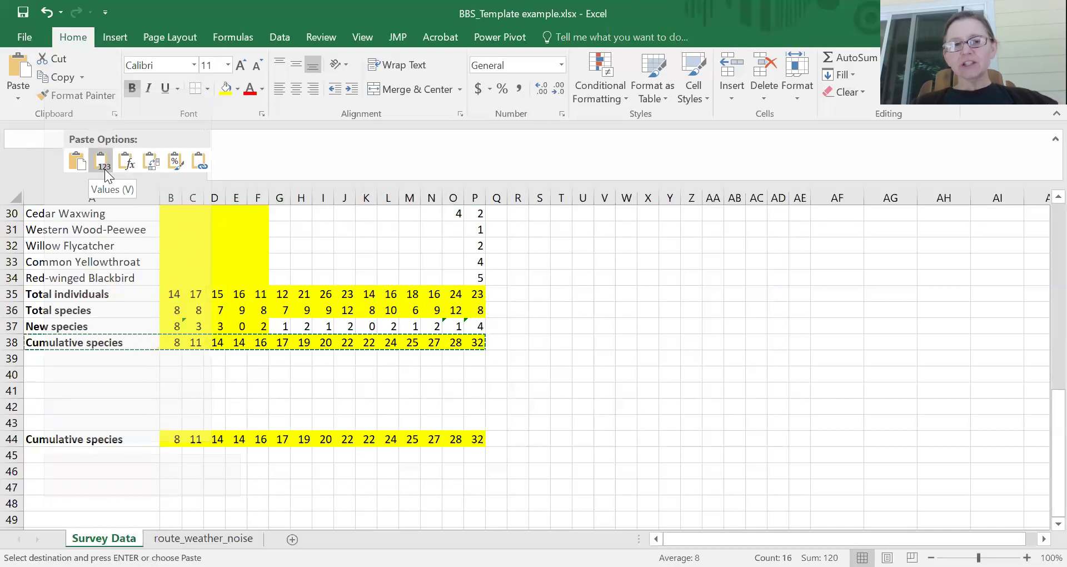
{"action": "left_click", "coordinate": [105, 169]}
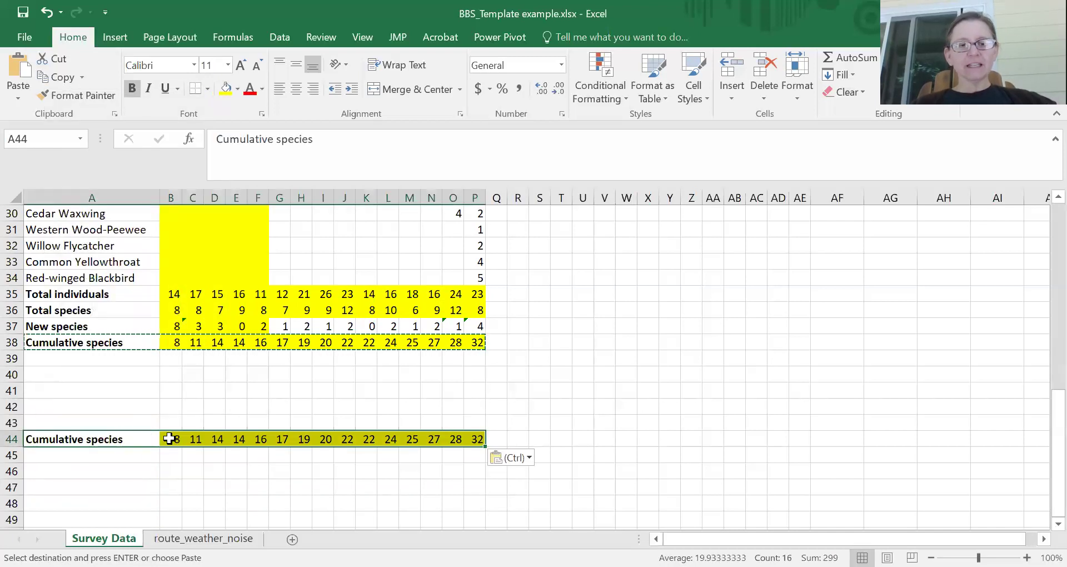
{"action": "left_click", "coordinate": [214, 439]}
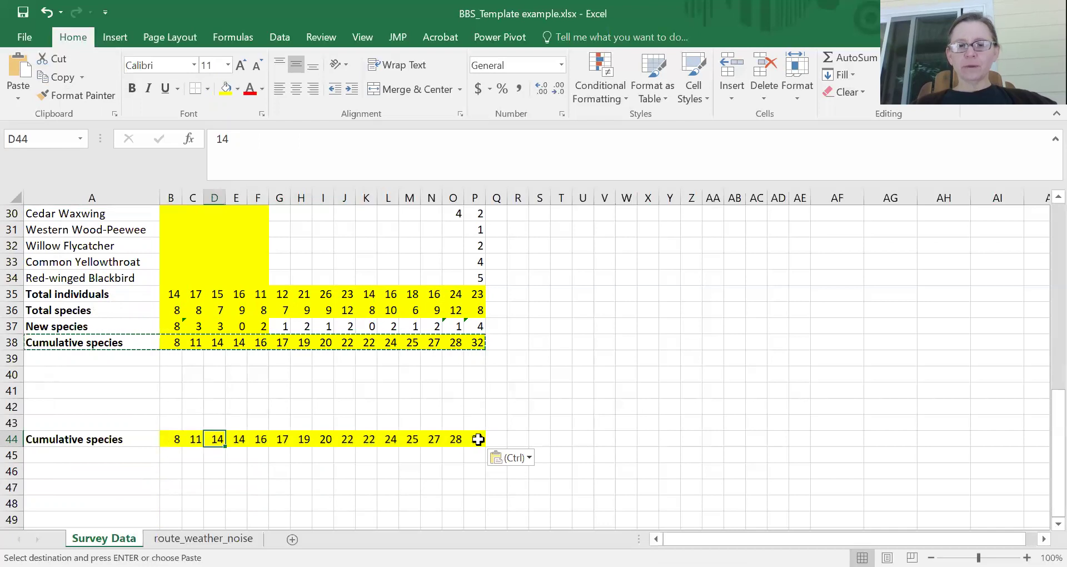
{"action": "left_click", "coordinate": [454, 437]}
{"action": "left_click", "coordinate": [235, 439]}
{"action": "left_click", "coordinate": [196, 440]}
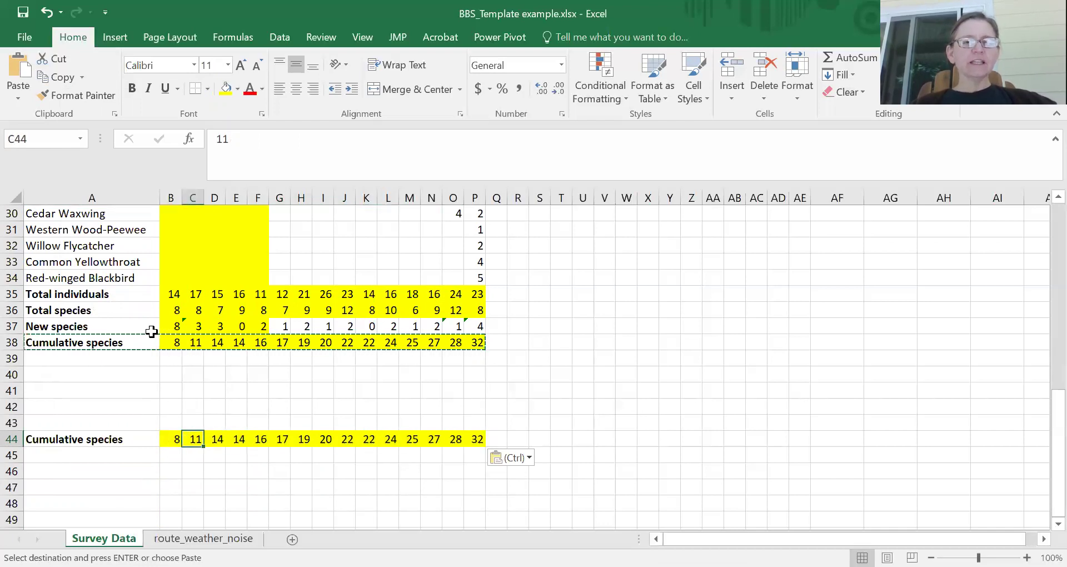
Copy the point labels P1 to P14 from B2:O2 and paste them at B43, above the copied Cumulative species row
{"action": "left_click", "coordinate": [180, 342]}
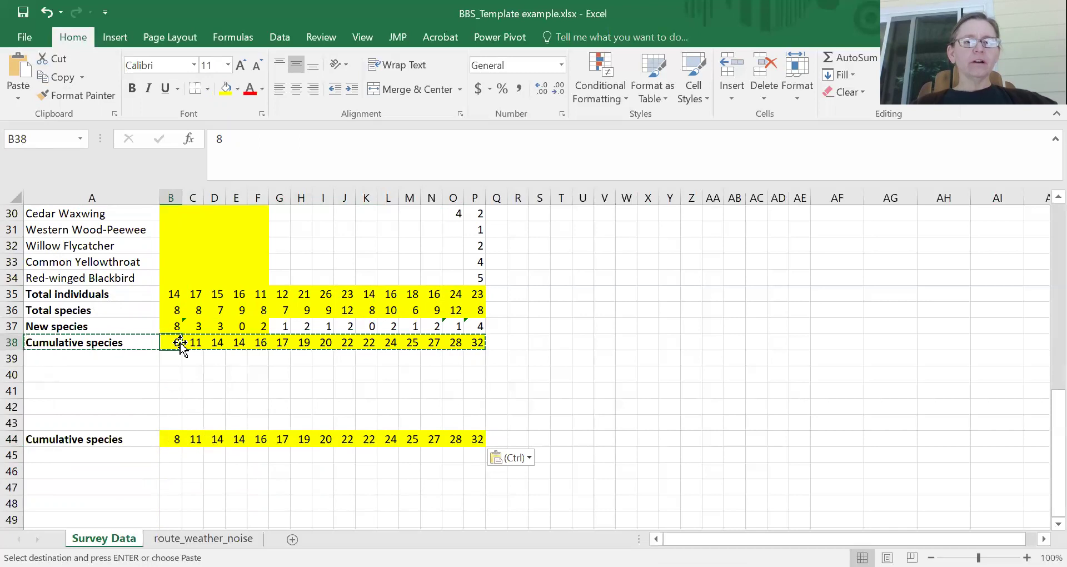
{"action": "left_click", "coordinate": [211, 343]}
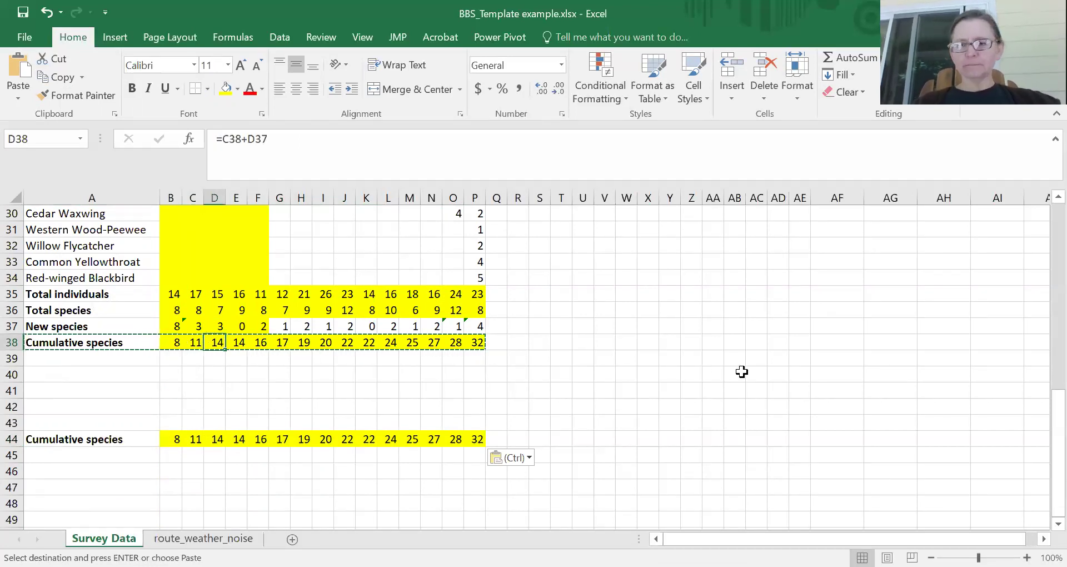
{"action": "left_click_drag", "start_coordinate": [1044, 418], "coordinate": [1044, 339]}
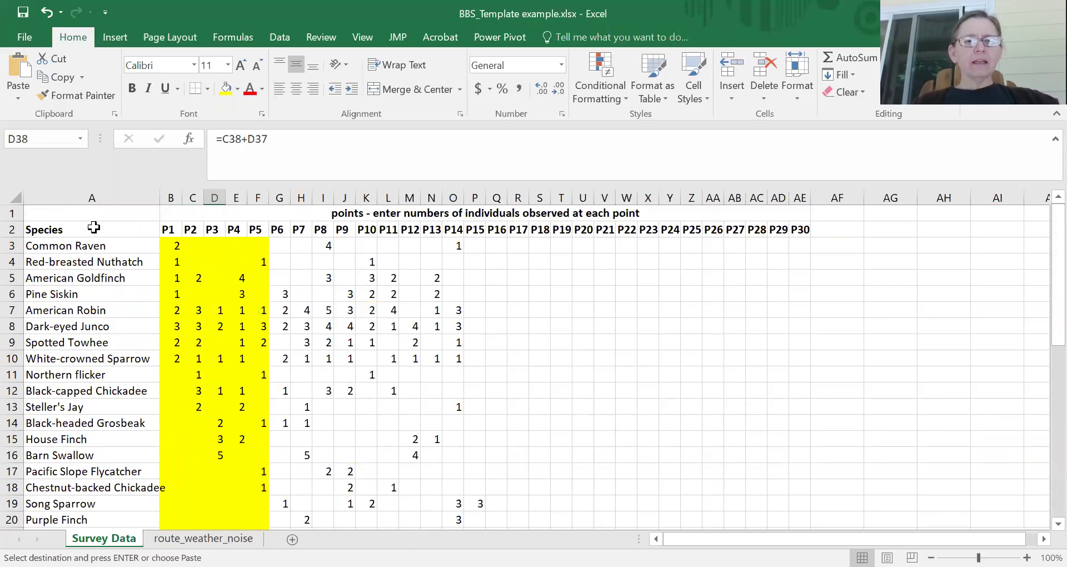
{"action": "left_click_drag", "start_coordinate": [169, 228], "coordinate": [452, 229]}
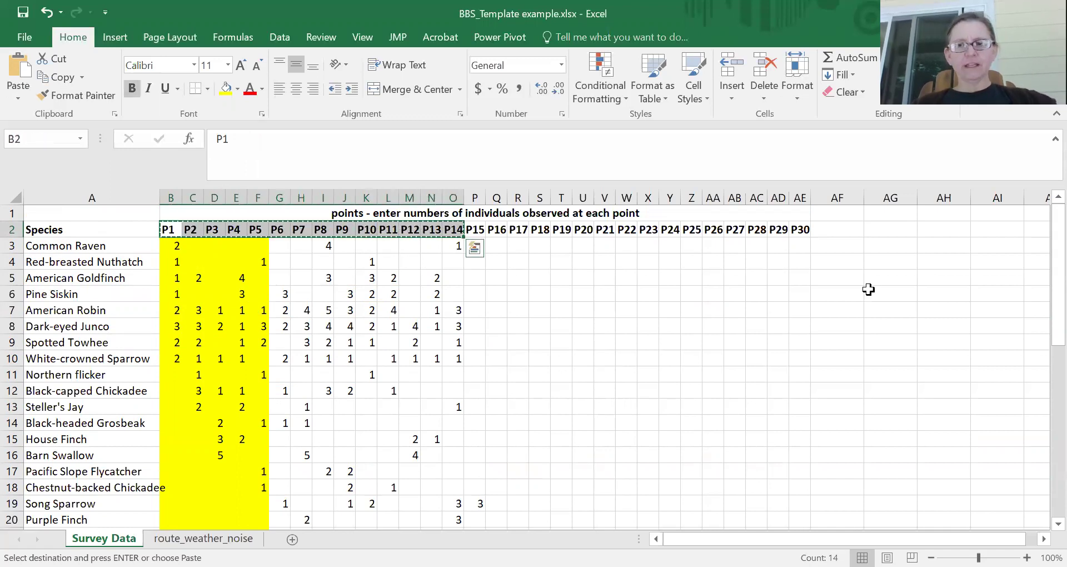
{"action": "scroll", "coordinate": [1040, 404], "scroll_direction": "down", "scroll_amount": 8}
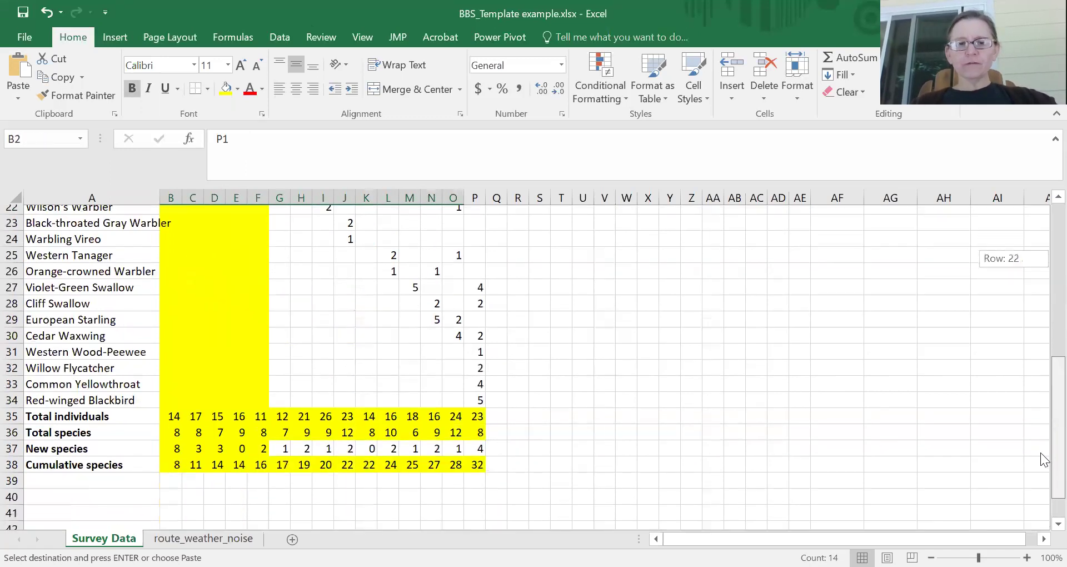
{"action": "left_click", "coordinate": [168, 503]}
{"action": "key", "text": "ctrl+v"}
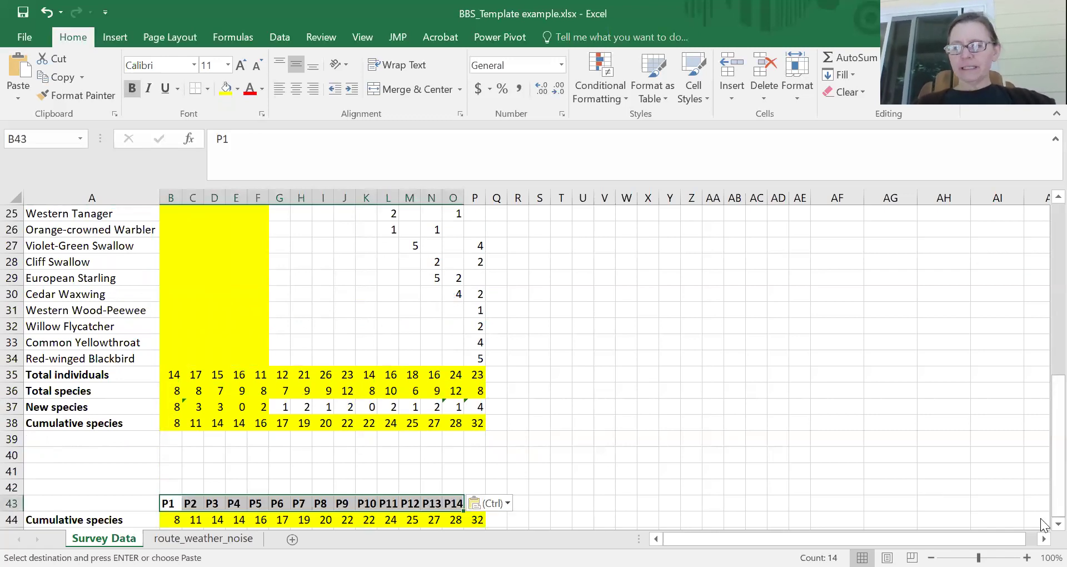
{"action": "left_click_drag", "start_coordinate": [1058, 422], "coordinate": [1058, 430]}
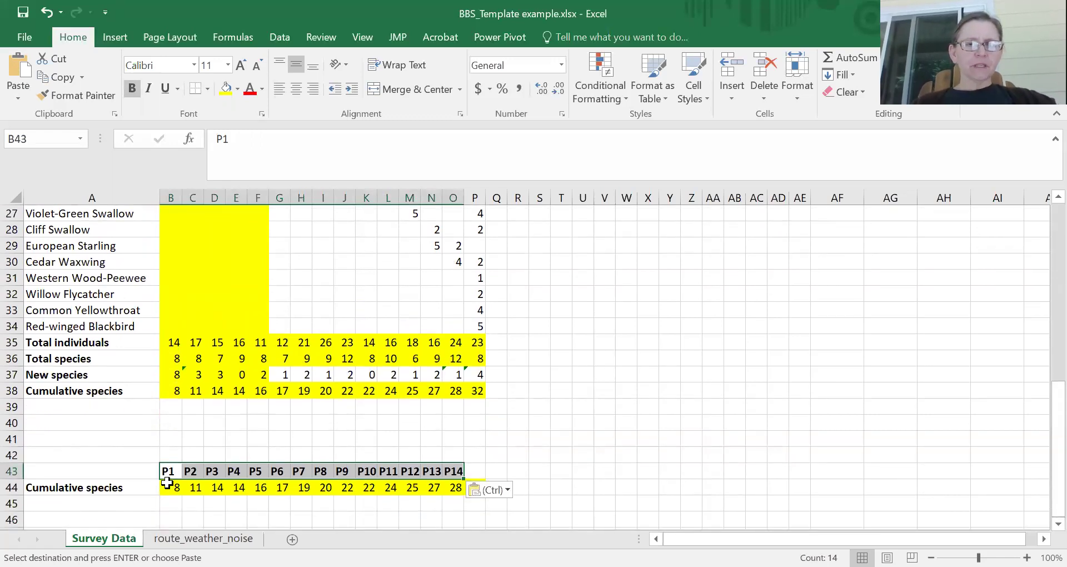
{"action": "left_click_drag", "start_coordinate": [168, 472], "coordinate": [450, 480]}
{"action": "left_click", "coordinate": [665, 483]}
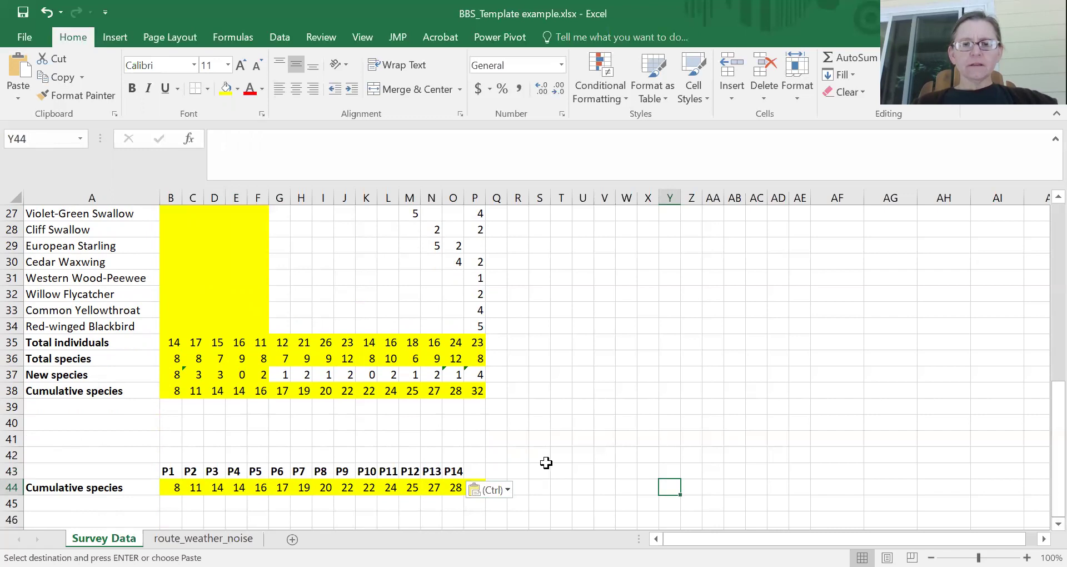
Enter the missing point label P15 in P43, above the last cumulative species value
{"action": "left_click_drag", "start_coordinate": [1056, 503], "coordinate": [1040, 362]}
{"action": "key", "text": "Up"}
{"action": "key", "text": "Left"}
{"action": "key", "text": "Left"}
{"action": "key", "text": "Left"}
{"action": "key", "text": "Left"}
{"action": "key", "text": "Left"}
{"action": "key", "text": "Left"}
{"action": "key", "text": "Left"}
{"action": "key", "text": "Left"}
{"action": "key", "text": "Left"}
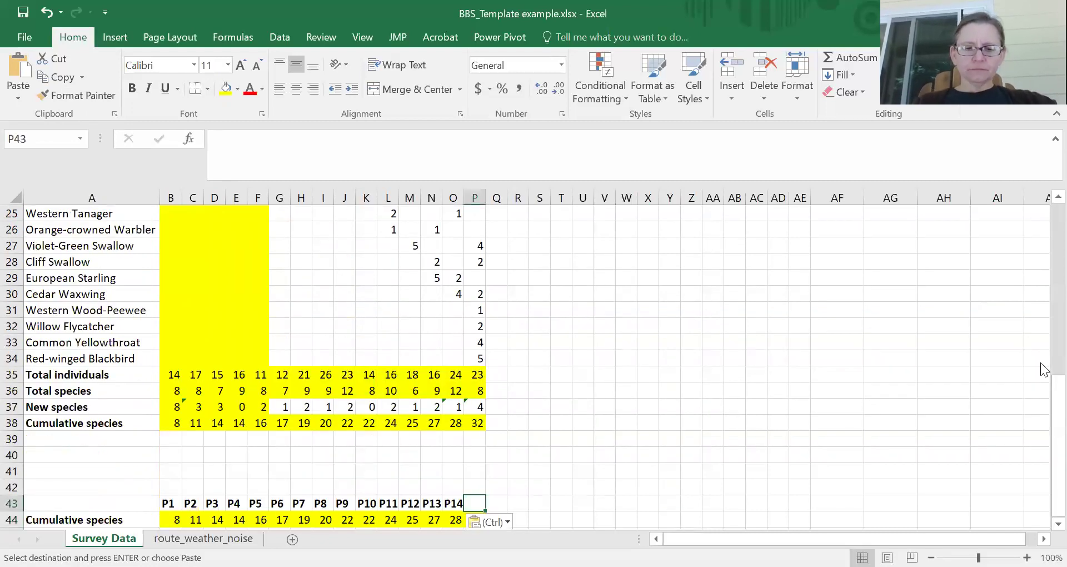
{"action": "type", "text": "P1"}
{"action": "key", "text": "Return"}
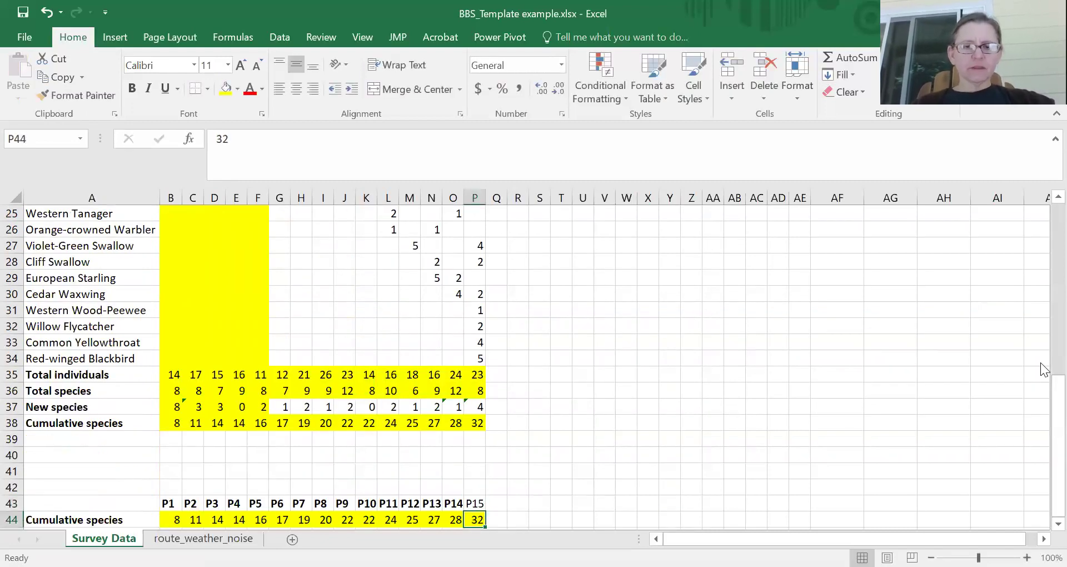
Insert a markers-only scatter chart from B43:P44 and move it to the empty cells beside the survey data
{"action": "left_click", "coordinate": [169, 503]}
{"action": "key", "text": "shift+Right"}
{"action": "key", "text": "shift+Right"}
{"action": "key", "text": "shift+Right"}
{"action": "key", "text": "shift+Right"}
{"action": "key", "text": "shift+Right"}
{"action": "key", "text": "shift+Right"}
{"action": "key", "text": "shift+Right"}
{"action": "key", "text": "shift+Right"}
{"action": "key", "text": "shift+Right"}
{"action": "key", "text": "shift+Right"}
{"action": "key", "text": "shift+Right"}
{"action": "key", "text": "shift+Right"}
{"action": "key", "text": "shift+Right"}
{"action": "key", "text": "shift+Right"}
{"action": "key", "text": "shift+Down"}
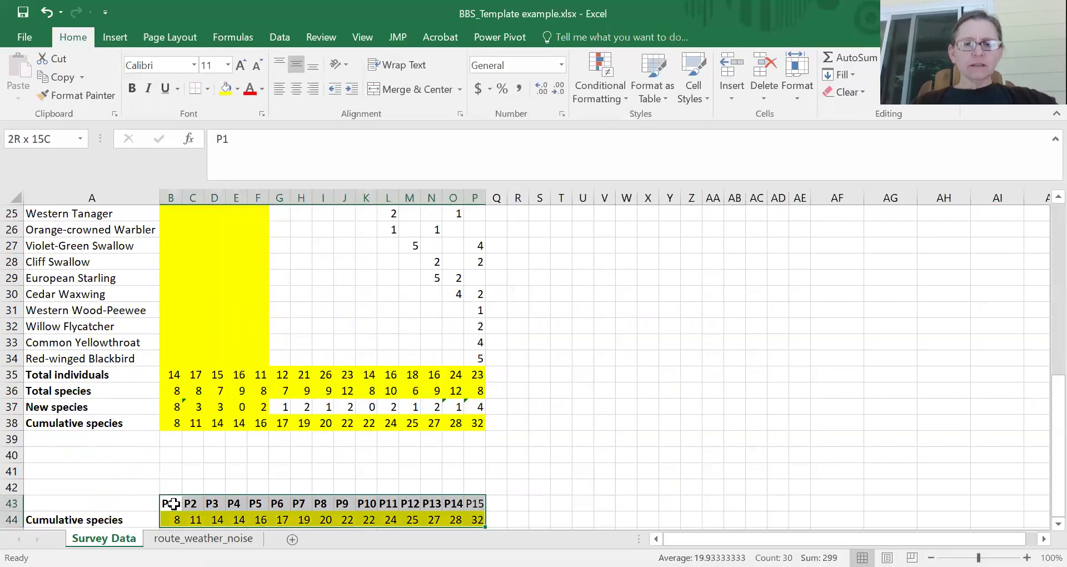
{"action": "left_click", "coordinate": [112, 39]}
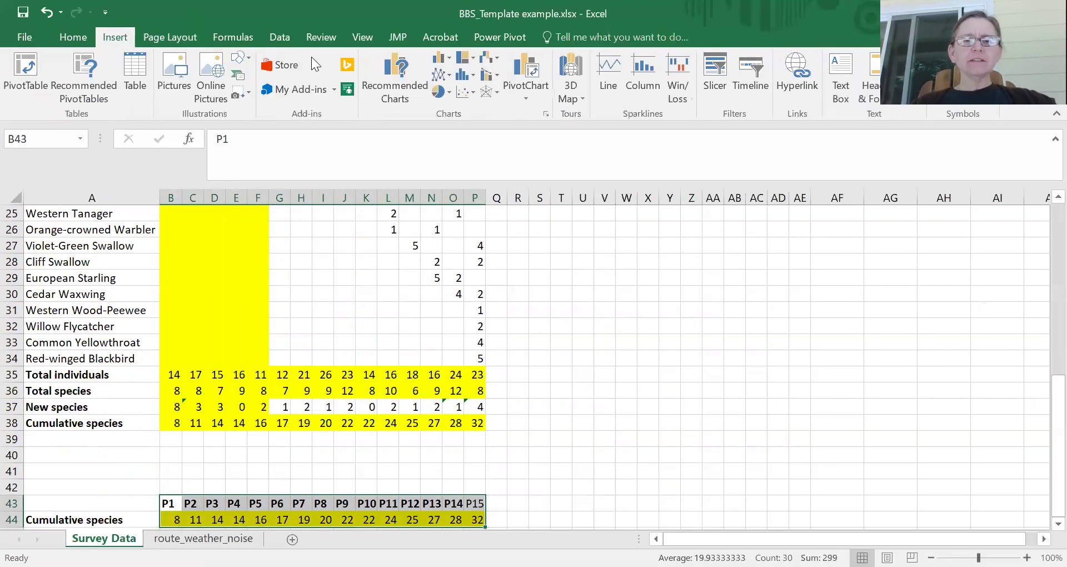
{"action": "left_click", "coordinate": [465, 94]}
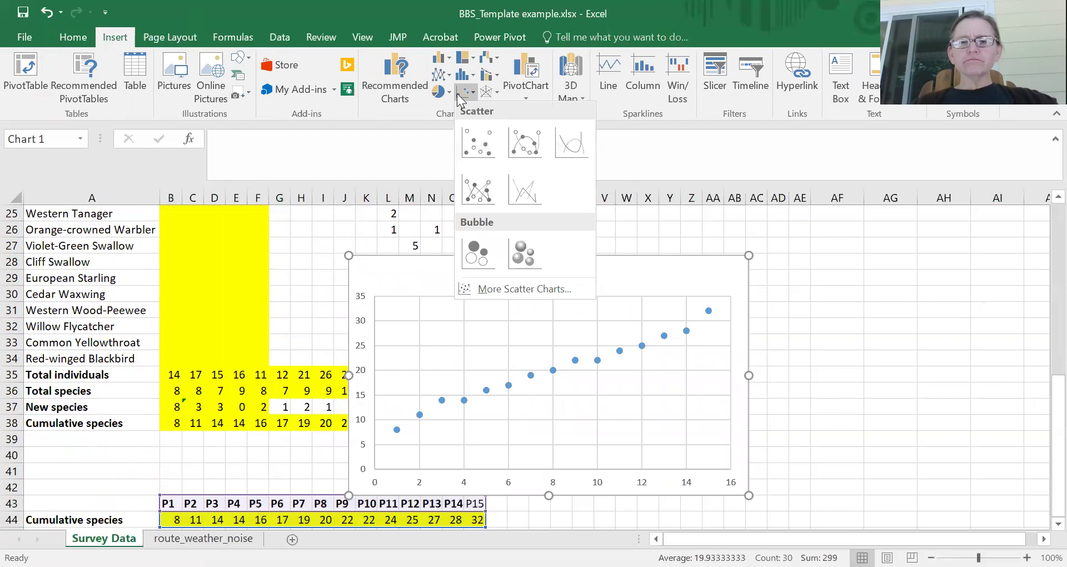
{"action": "left_click", "coordinate": [479, 150]}
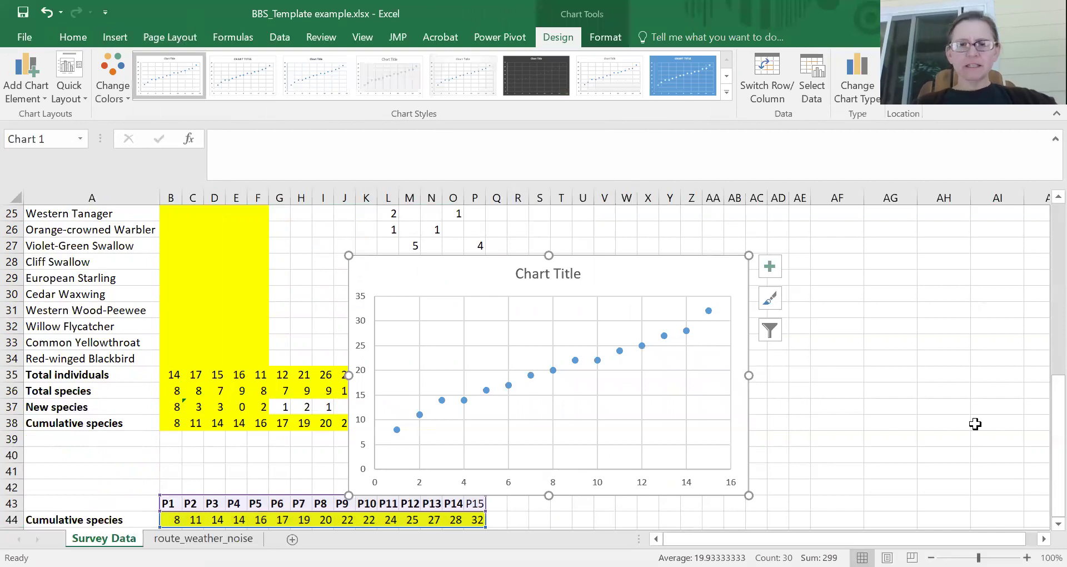
{"action": "left_click_drag", "start_coordinate": [602, 268], "coordinate": [792, 235]}
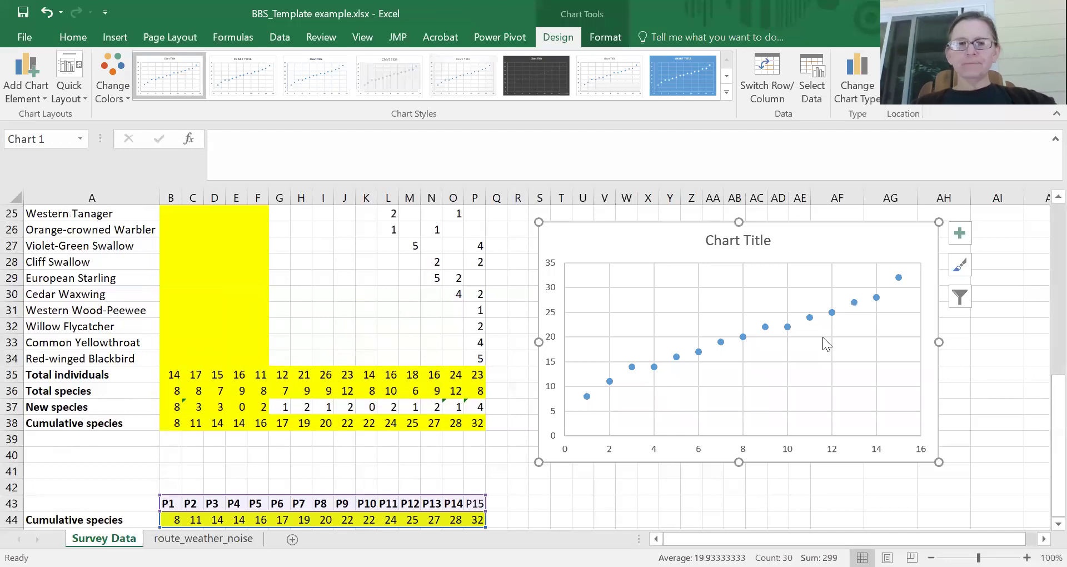
{"action": "left_click_drag", "start_coordinate": [792, 241], "coordinate": [793, 245]}
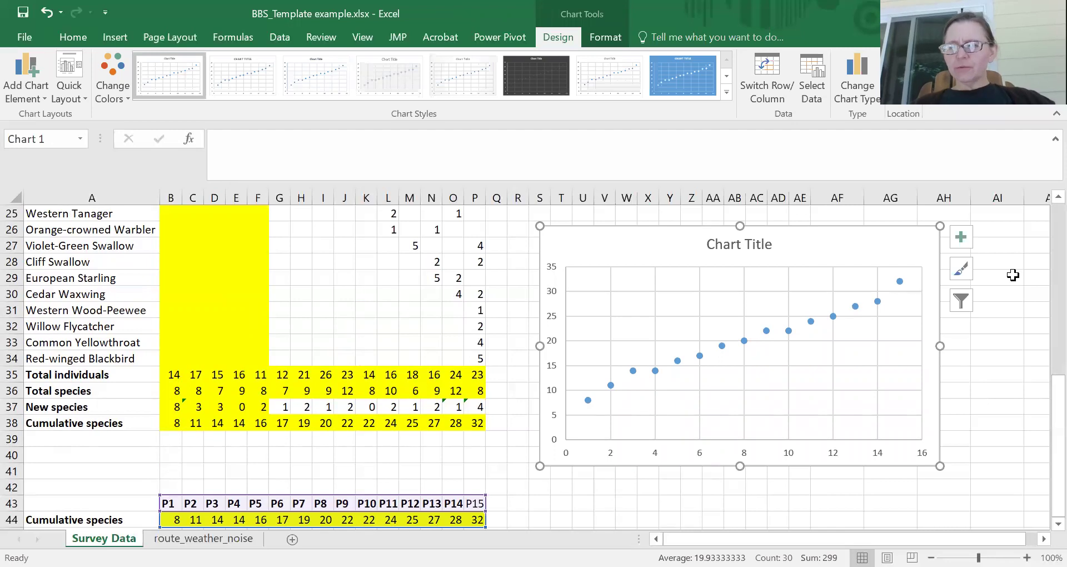
{"action": "left_click", "coordinate": [968, 307]}
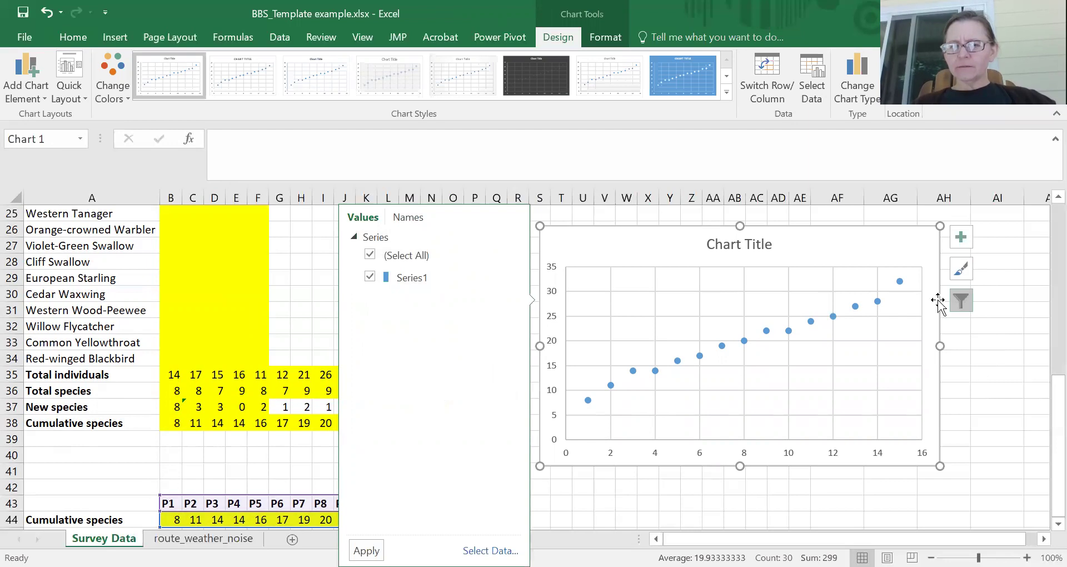
{"action": "left_click", "coordinate": [788, 329]}
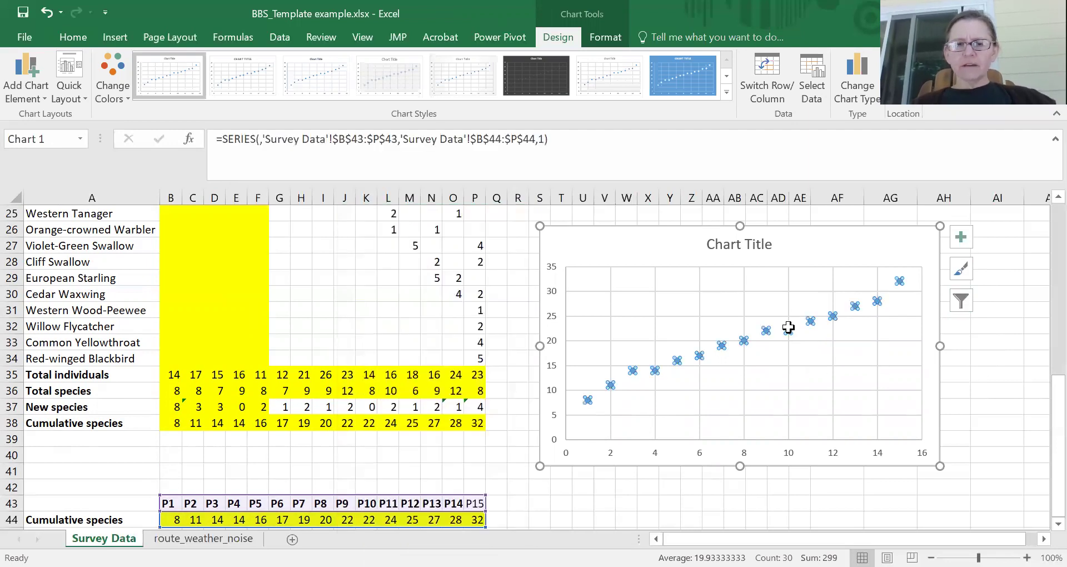
{"action": "right_click", "coordinate": [788, 328]}
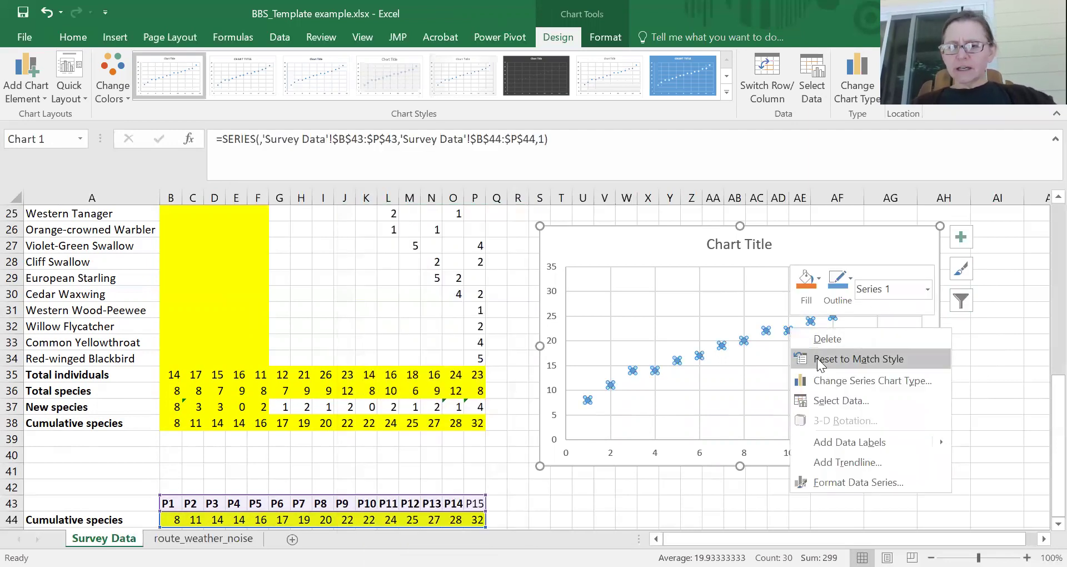
{"action": "left_click", "coordinate": [876, 485]}
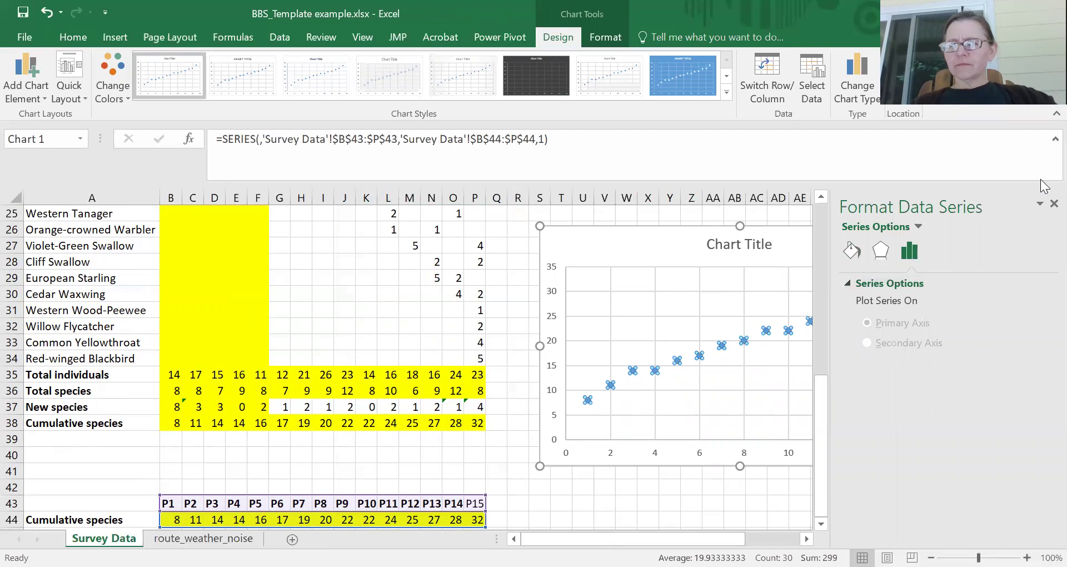
{"action": "left_click", "coordinate": [1054, 204]}
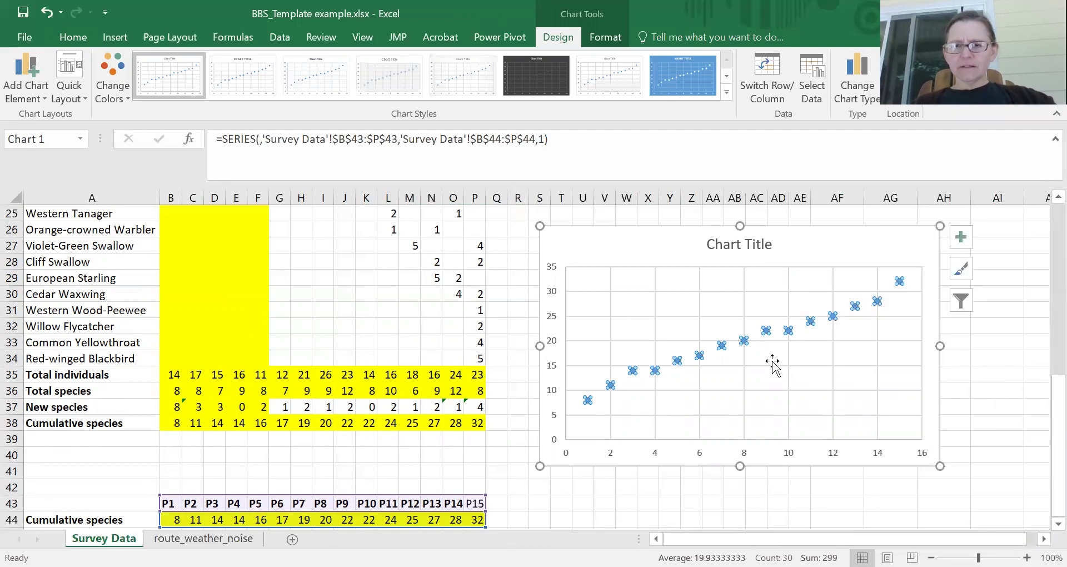
Examine the scatter chart's data source, its full list of horizontal axis labels and the plotted points
{"action": "right_click", "coordinate": [790, 335]}
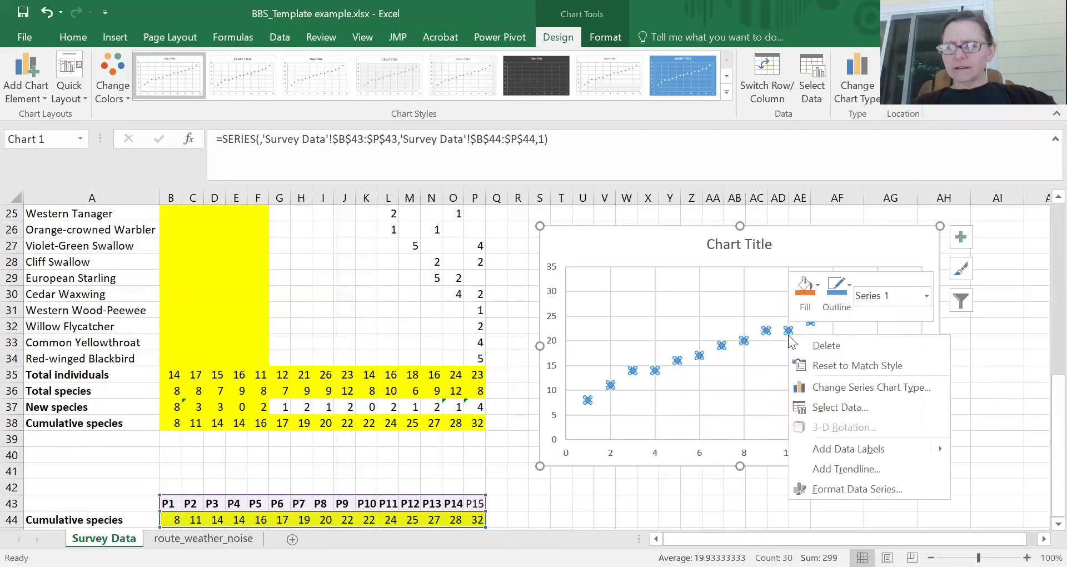
{"action": "left_click", "coordinate": [829, 408]}
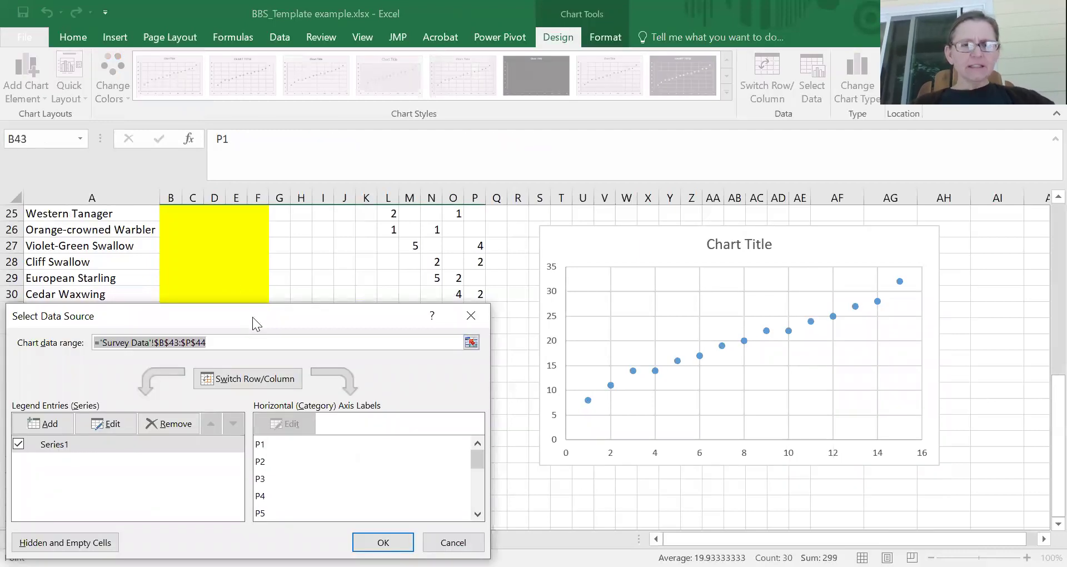
{"action": "left_click_drag", "start_coordinate": [252, 319], "coordinate": [293, 301]}
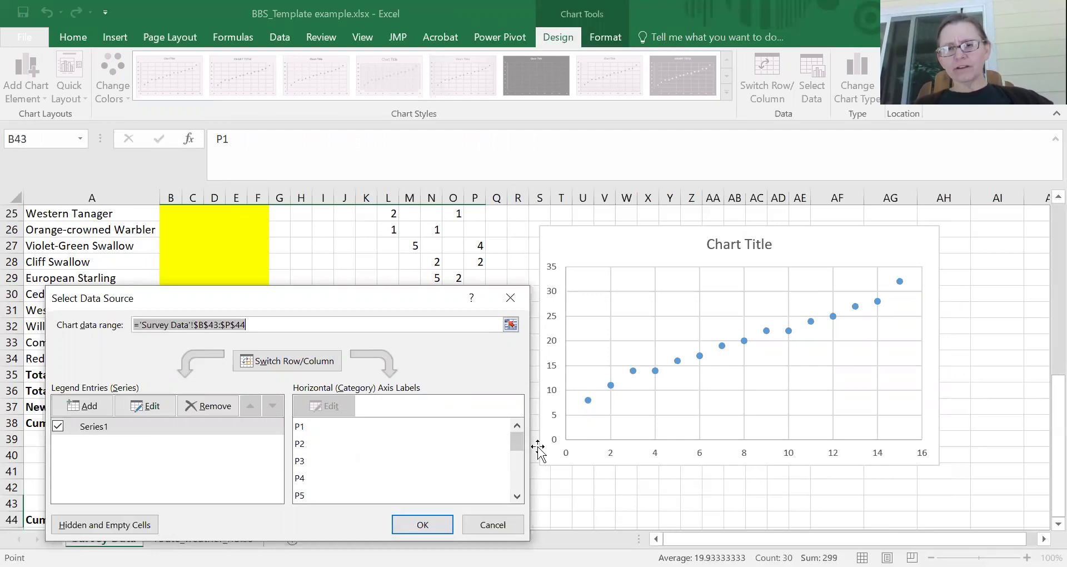
{"action": "left_click_drag", "start_coordinate": [516, 446], "coordinate": [516, 483]}
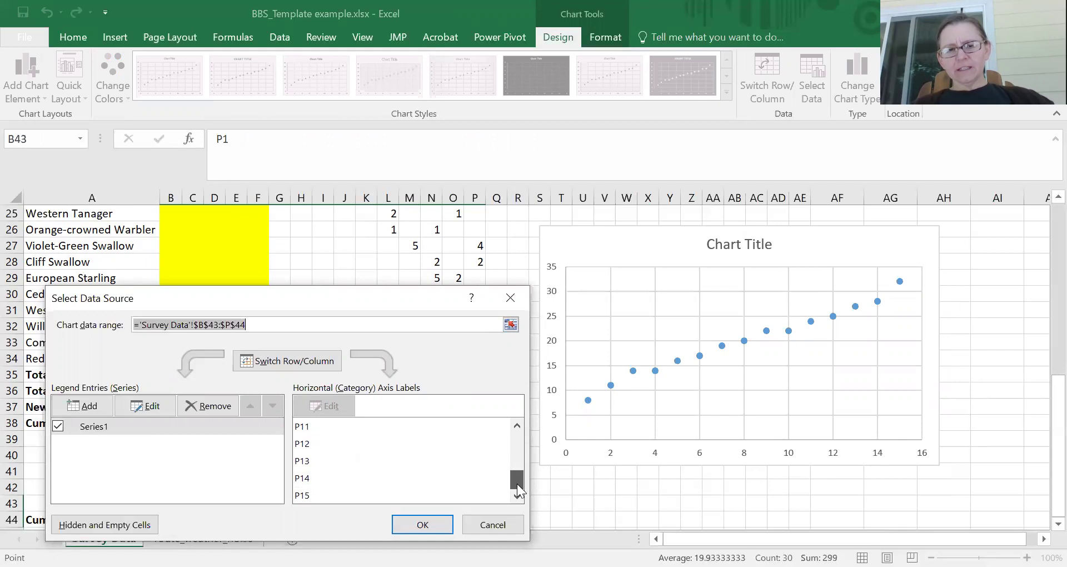
{"action": "left_click", "coordinate": [510, 298]}
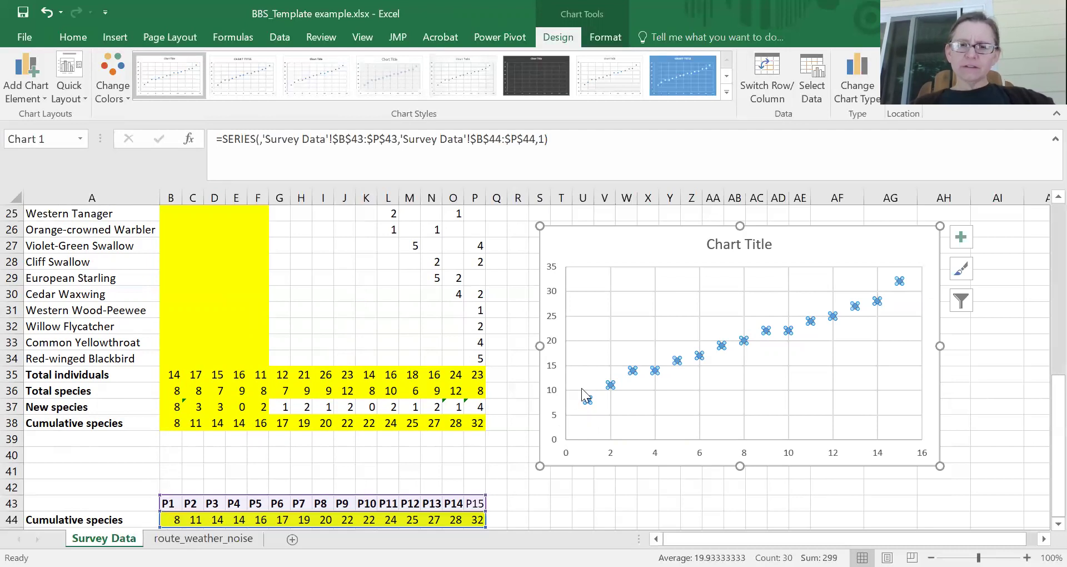
{"action": "mouse_move", "coordinate": [588, 401]}
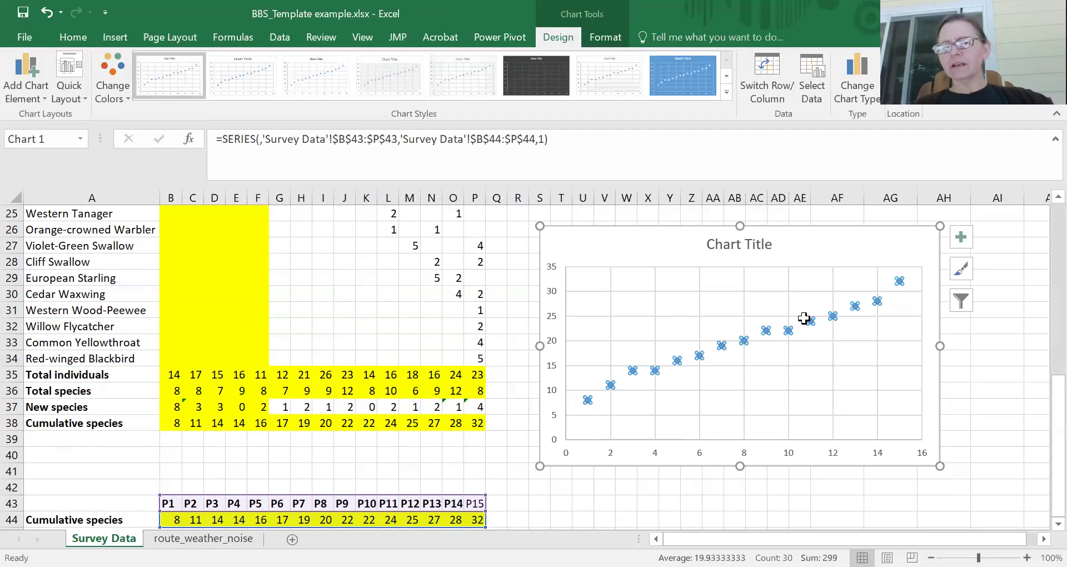
{"action": "mouse_move", "coordinate": [902, 281]}
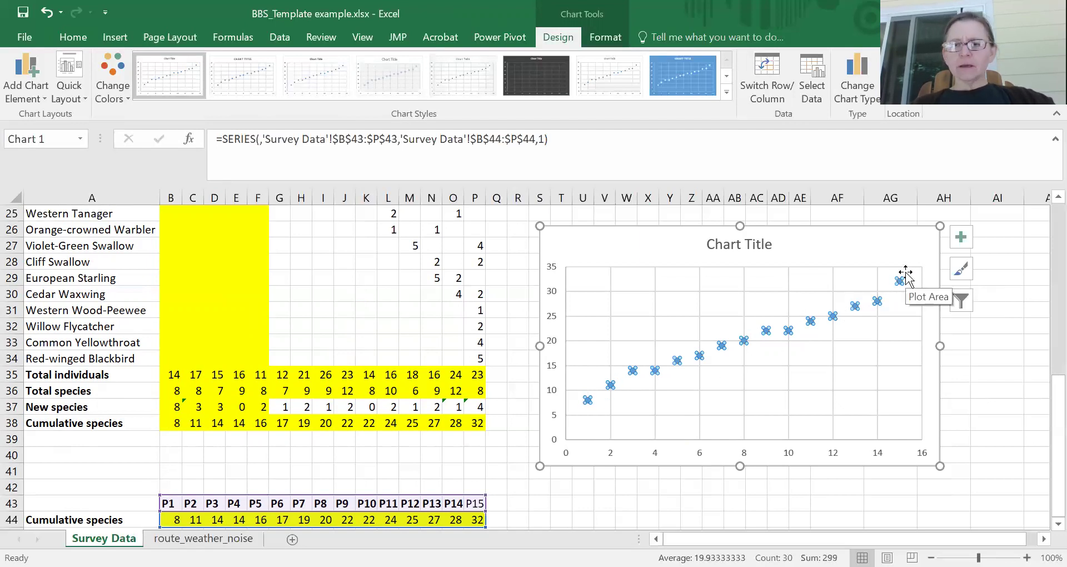
Delete the chart title and add axis titles to the scatter chart
{"action": "left_click", "coordinate": [818, 406]}
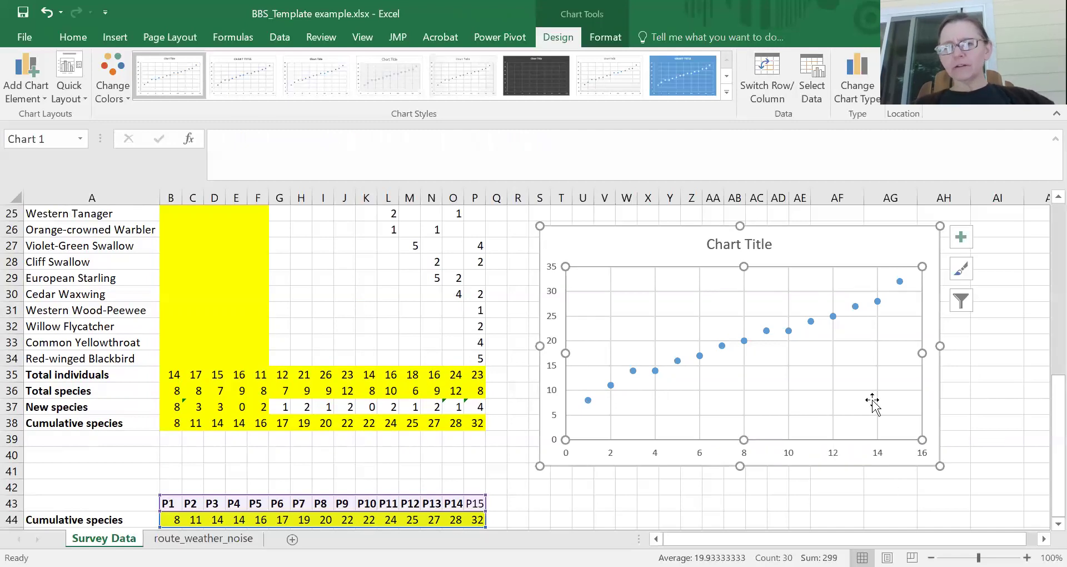
{"action": "left_click", "coordinate": [728, 246]}
{"action": "key", "text": "Delete"}
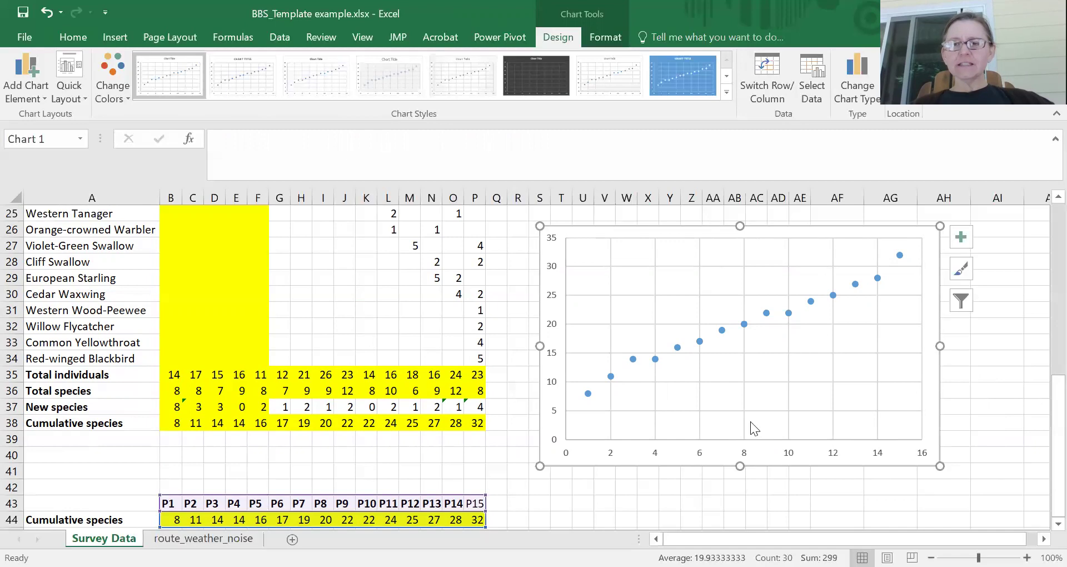
{"action": "left_click", "coordinate": [961, 239]}
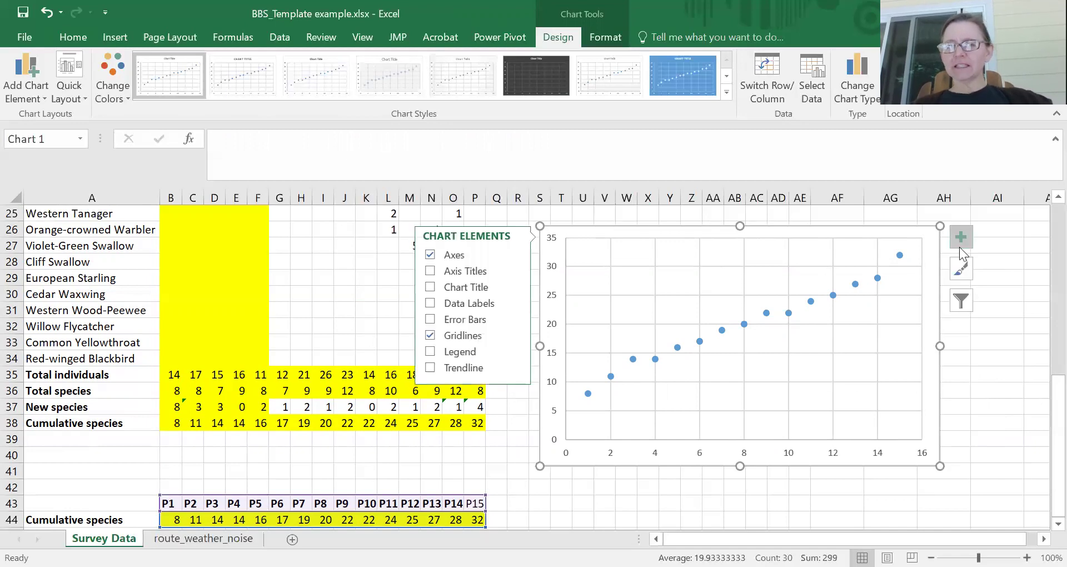
{"action": "left_click", "coordinate": [442, 272]}
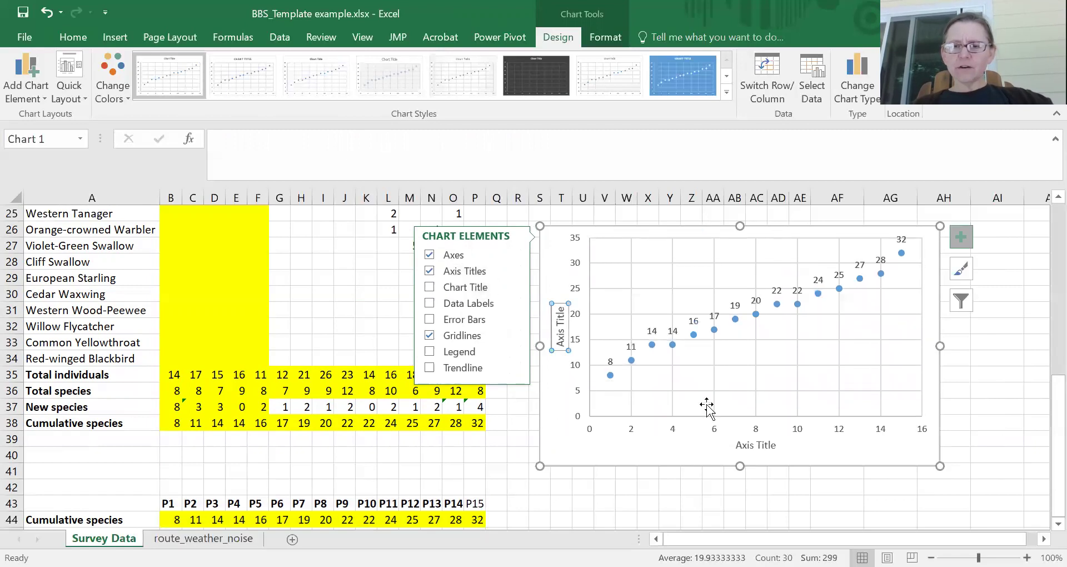
Replace the horizontal axis title's placeholder text with "Number of plots"
{"action": "left_click", "coordinate": [765, 446]}
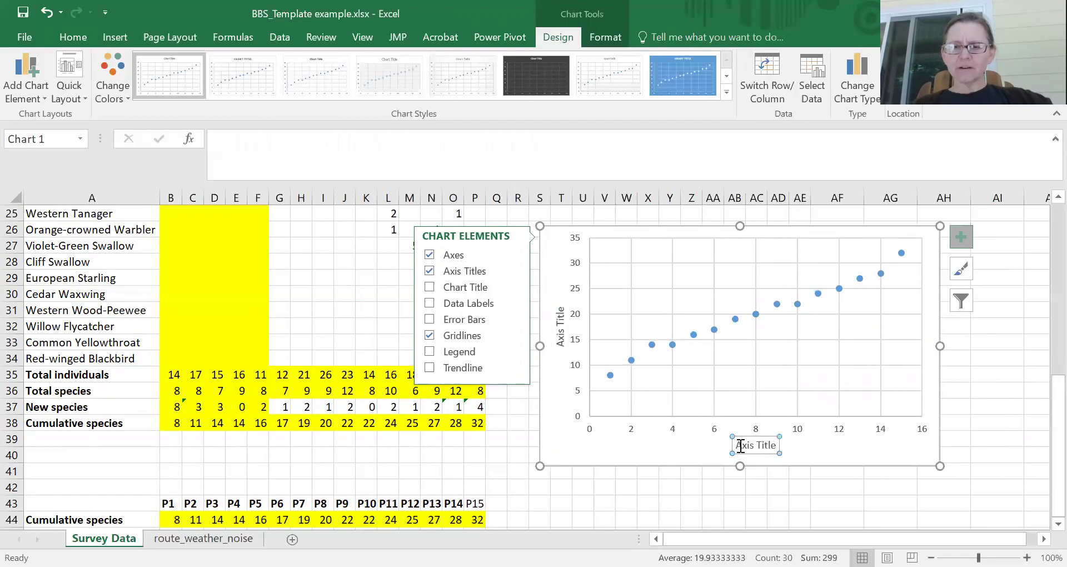
{"action": "left_click", "coordinate": [740, 446]}
{"action": "left_click_drag", "start_coordinate": [741, 446], "coordinate": [778, 445]}
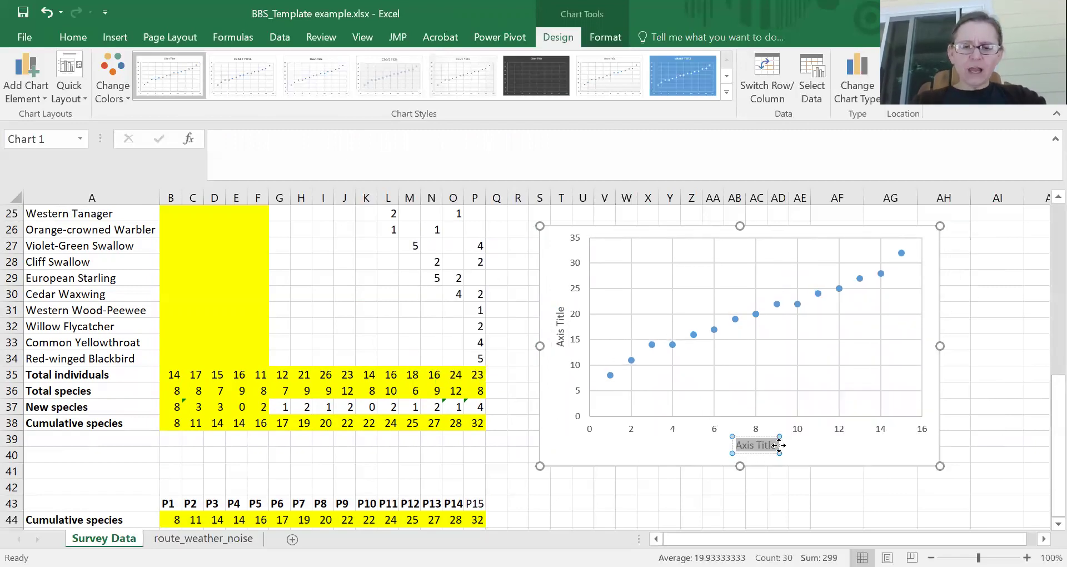
{"action": "type", "text": "N"}
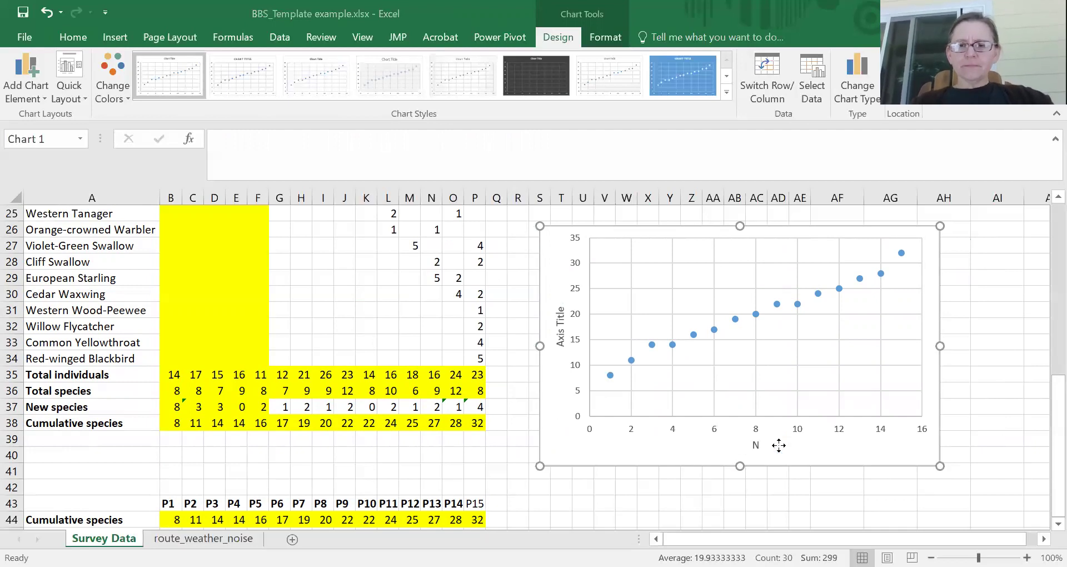
{"action": "type", "text": "umber of s"}
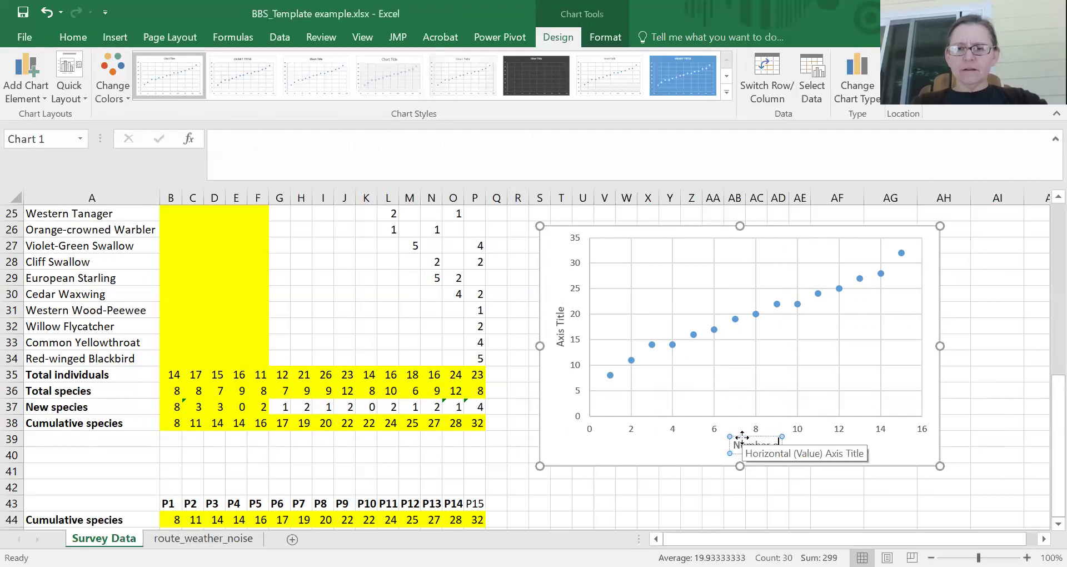
{"action": "type", "text": "lots"}
Replace the vertical axis title's placeholder text with "Cumulative species" and close the formatting options
{"action": "left_click", "coordinate": [561, 328]}
{"action": "double_click", "coordinate": [560, 339]}
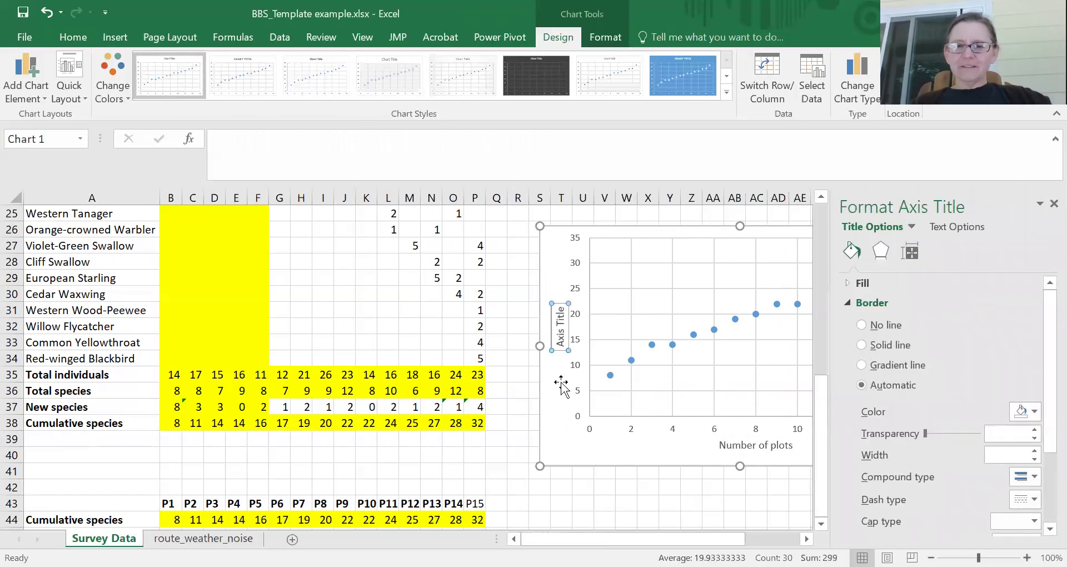
{"action": "left_click_drag", "start_coordinate": [560, 346], "coordinate": [559, 303]}
{"action": "key", "text": "BackSpace"}
{"action": "type", "text": "Cumulative species"}
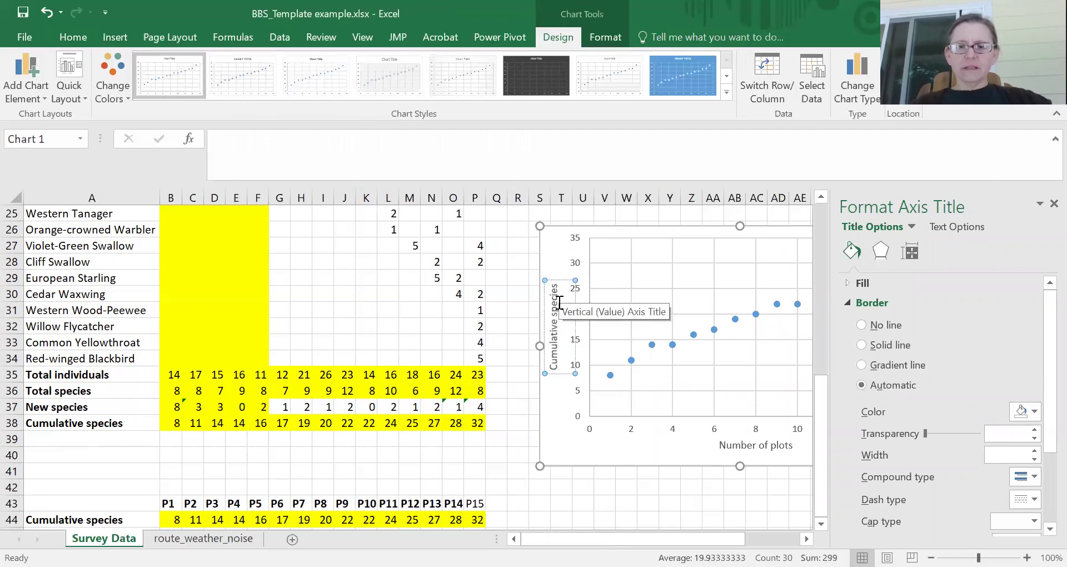
{"action": "left_click", "coordinate": [575, 415]}
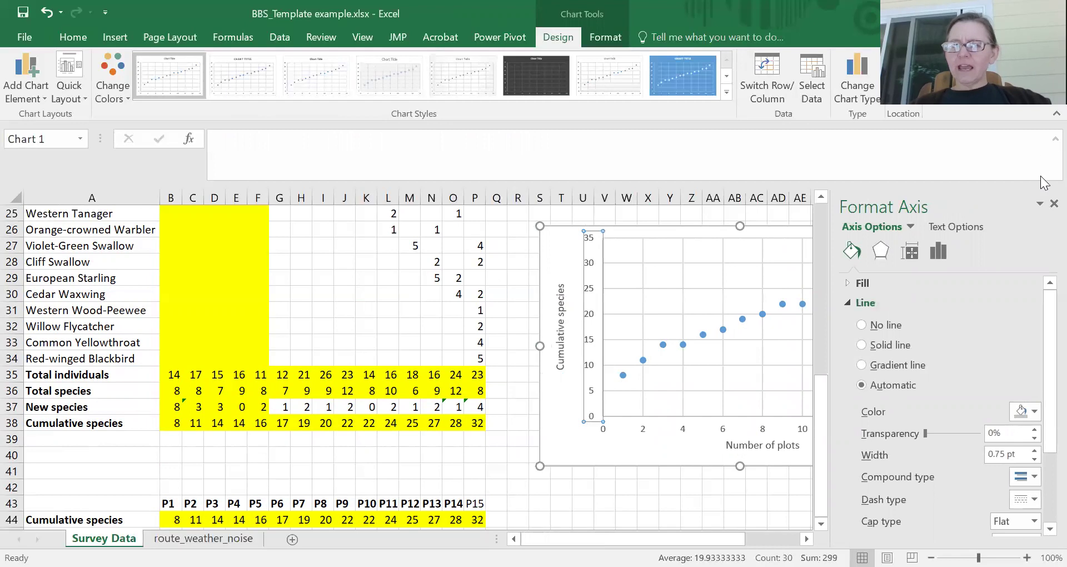
{"action": "left_click", "coordinate": [1053, 204]}
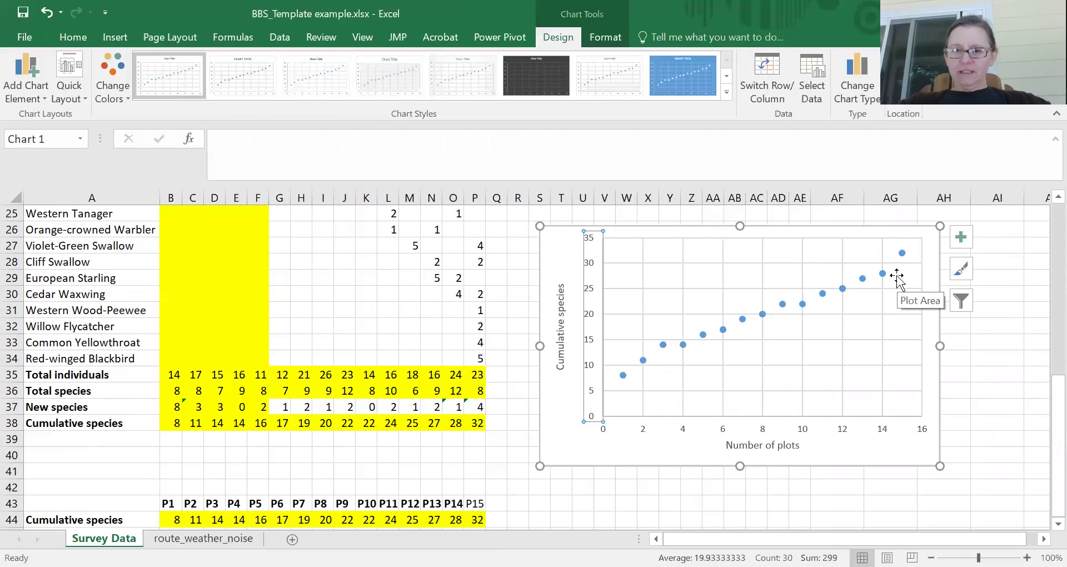
Enlarge the scatter chart in width and height so it extends to about column AI and row 44
{"action": "left_click_drag", "start_coordinate": [939, 465], "coordinate": [996, 511]}
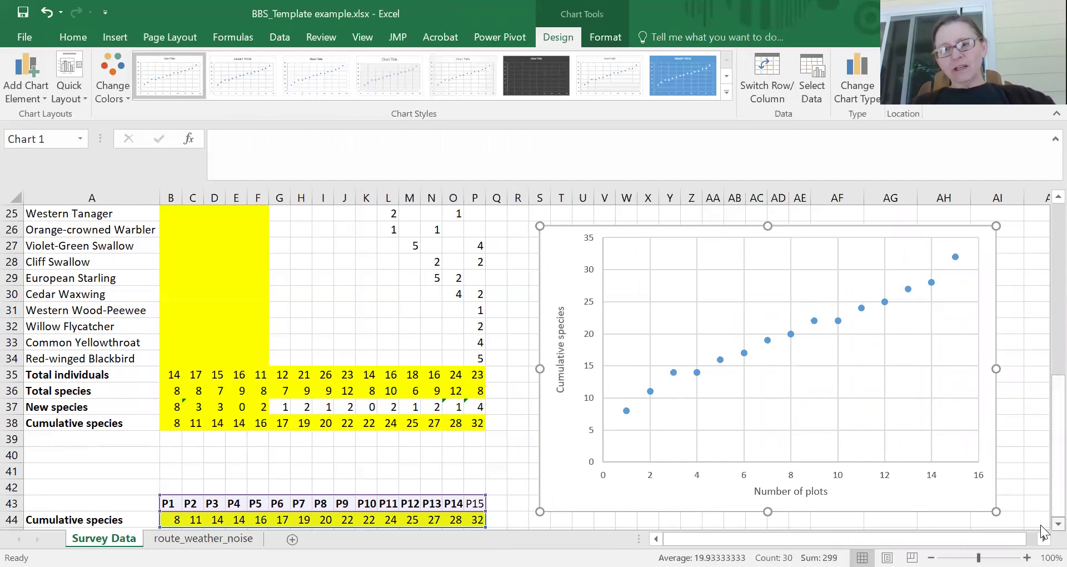
{"action": "left_click", "coordinate": [1058, 524]}
{"action": "left_click_drag", "start_coordinate": [996, 495], "coordinate": [1027, 512]}
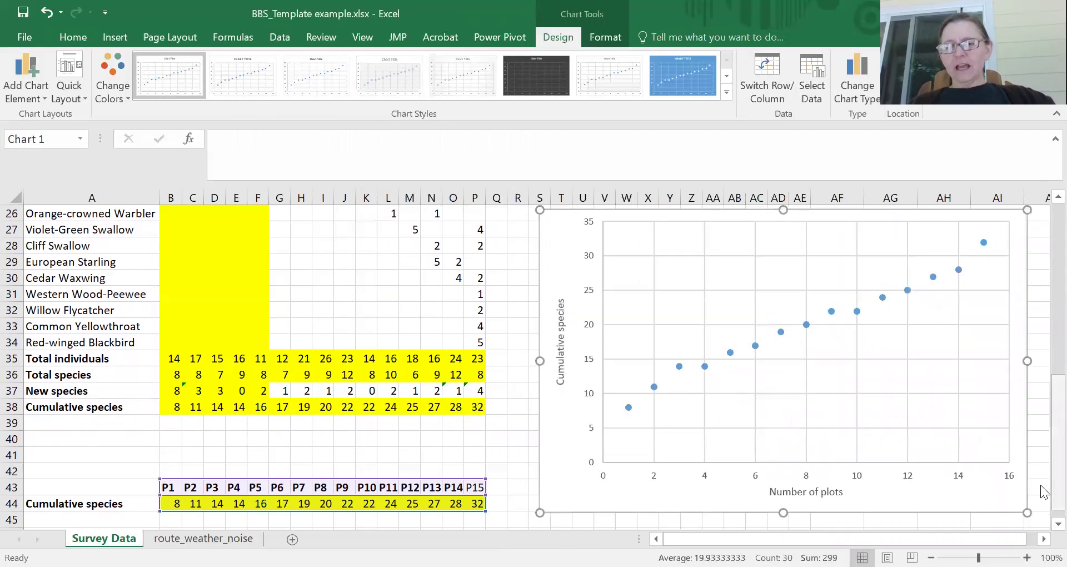
{"action": "scroll", "coordinate": [1040, 485], "scroll_direction": "up", "scroll_amount": 3}
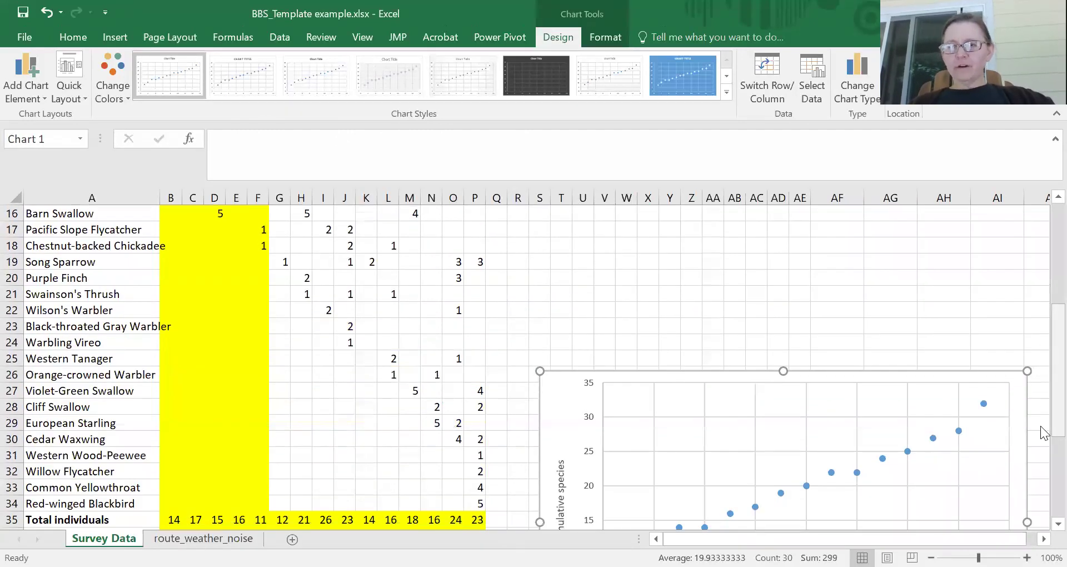
{"action": "scroll", "coordinate": [1040, 426], "scroll_direction": "down", "scroll_amount": 4}
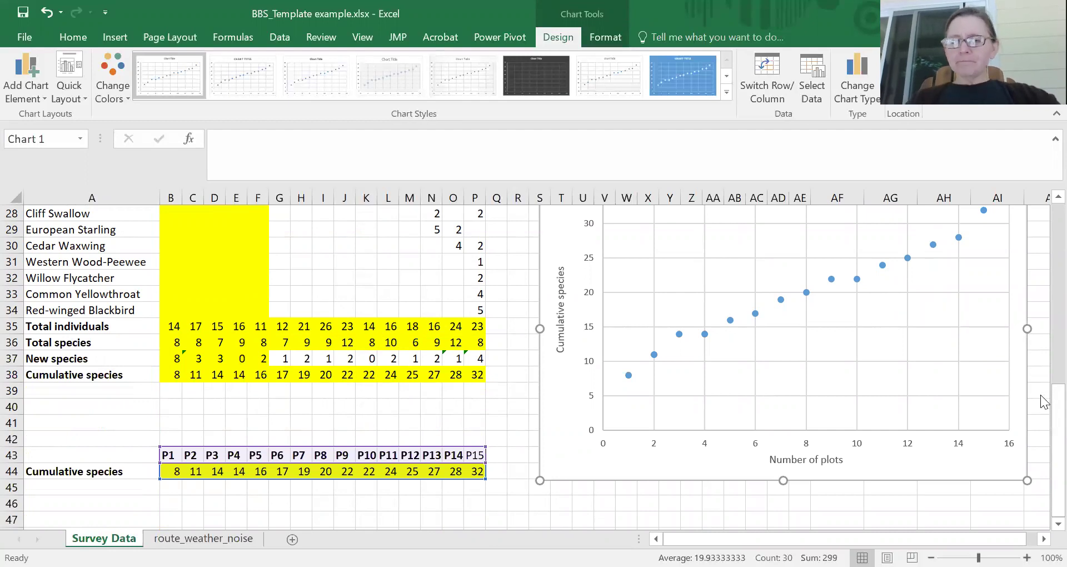
{"action": "scroll", "coordinate": [1041, 412], "scroll_direction": "up", "scroll_amount": 1}
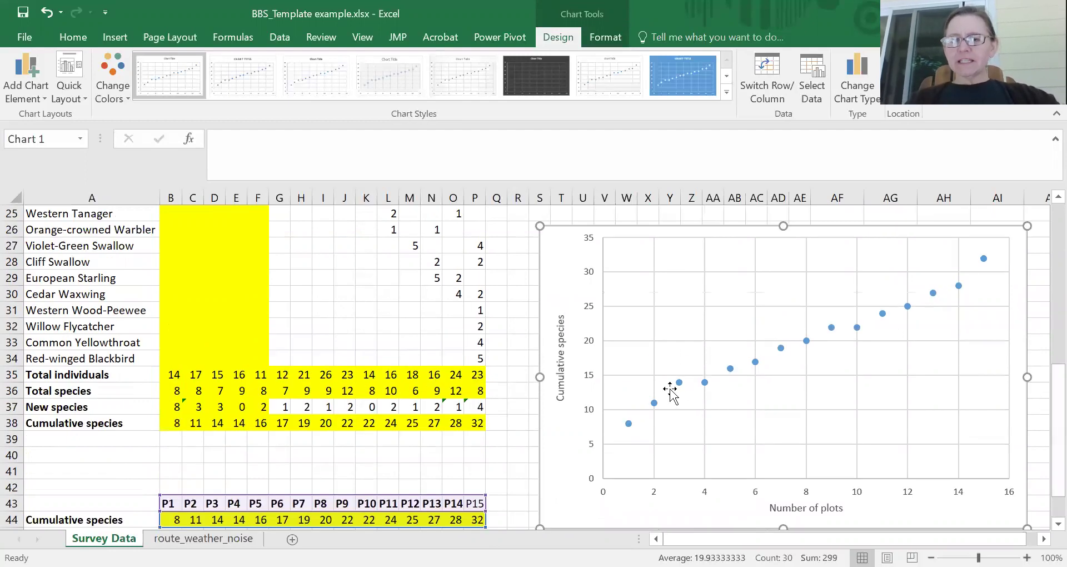